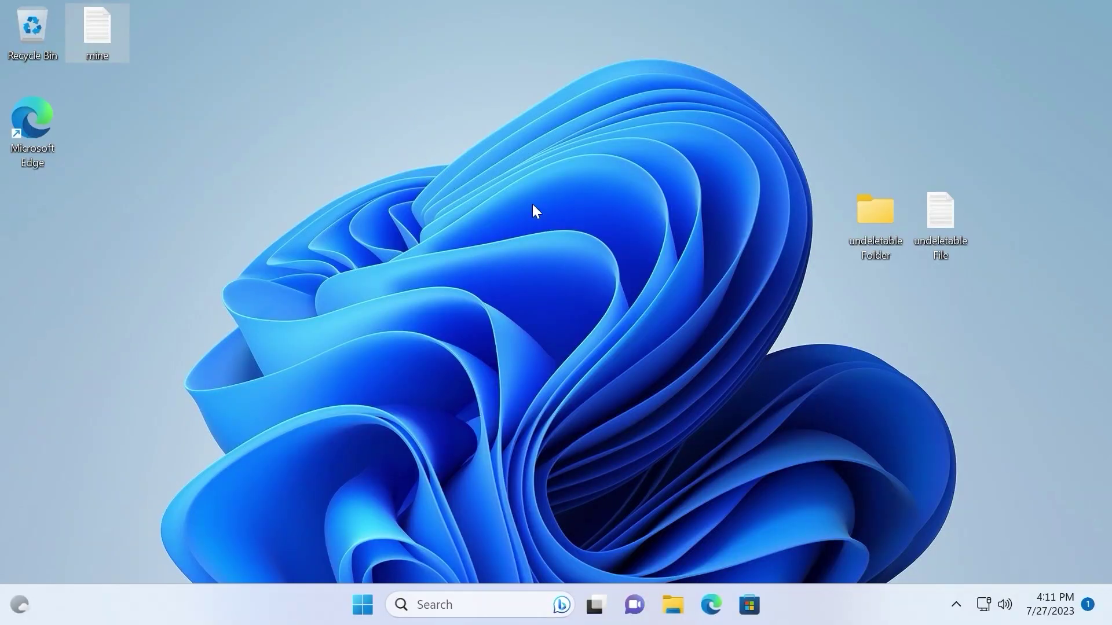
Open Task Manager via Ctrl+Alt+Delete, view a process's options, then close it without ending anything
left_click(419, 183)
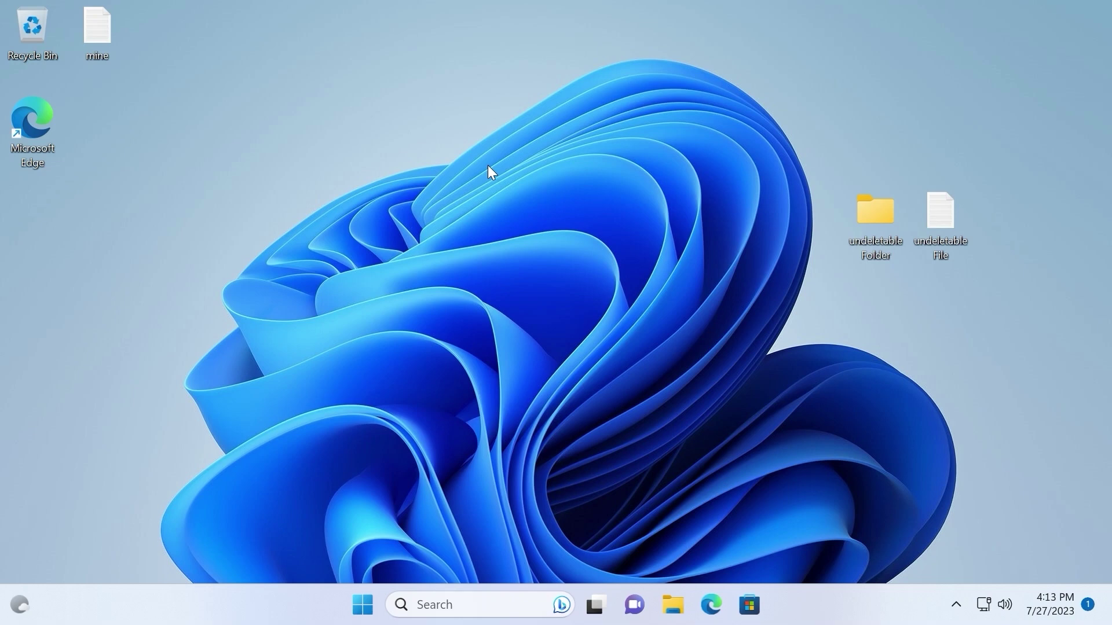
key("ctrl+alt+Delete")
left_click(532, 337)
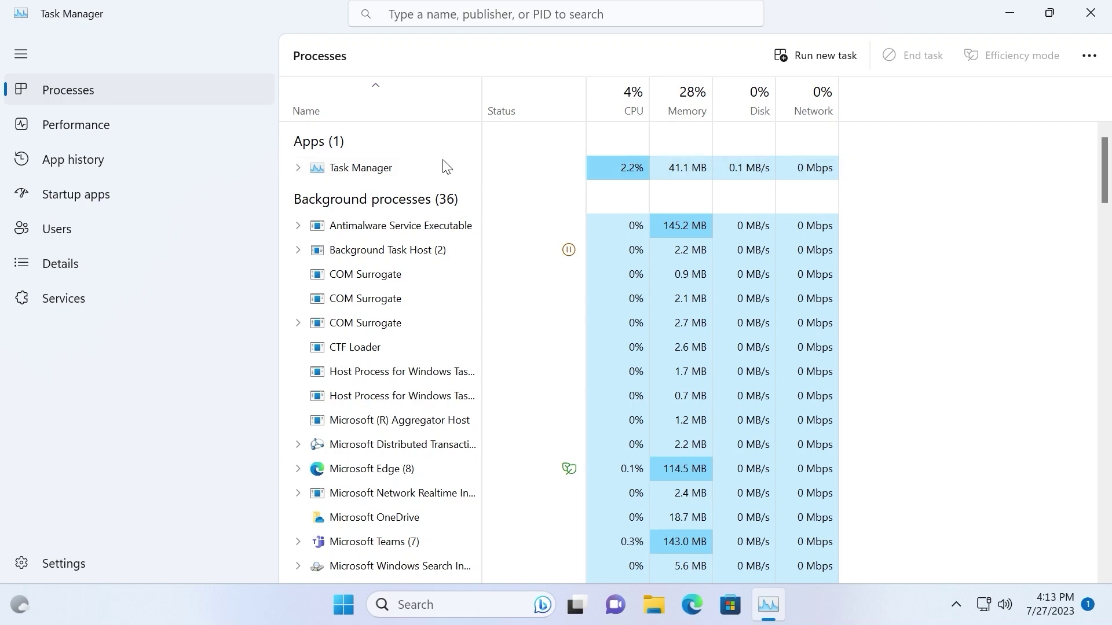
right_click(375, 169)
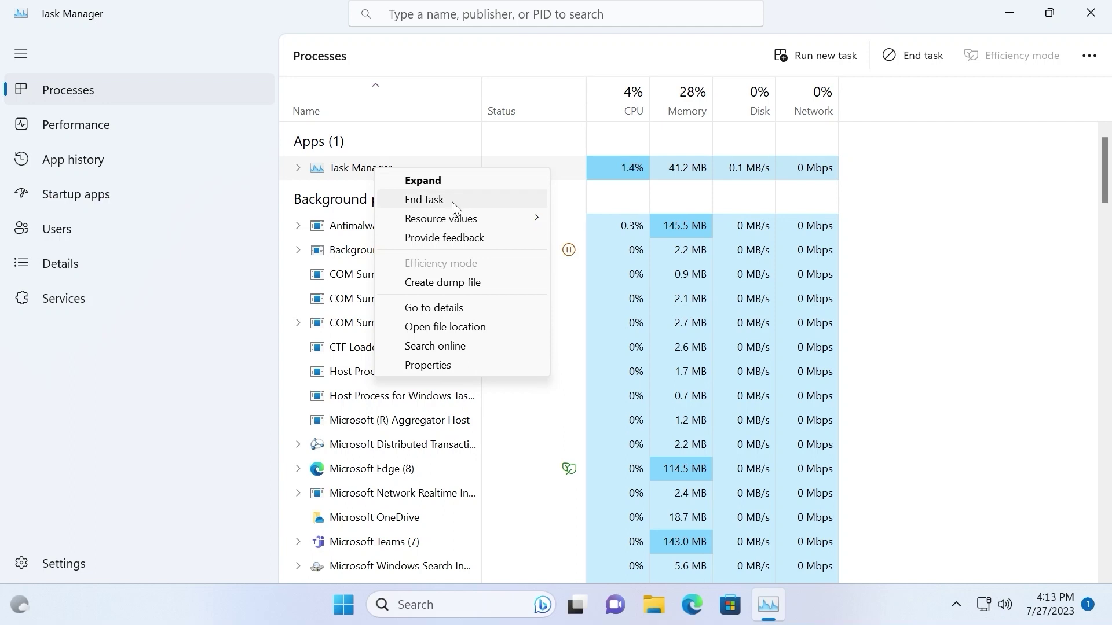
left_click(992, 285)
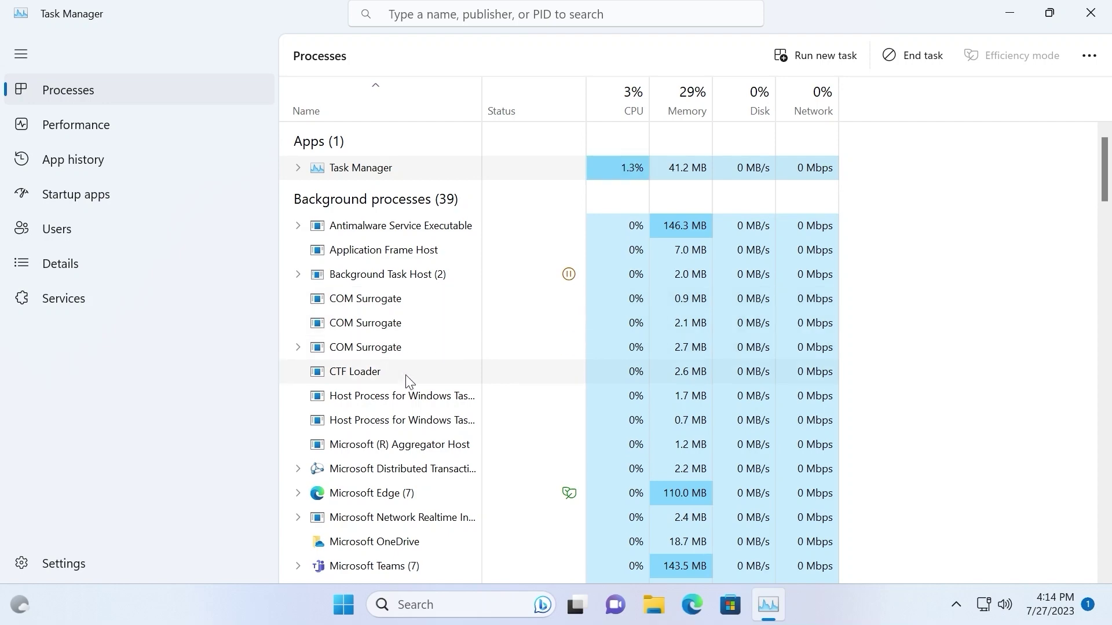
key("alt+F4")
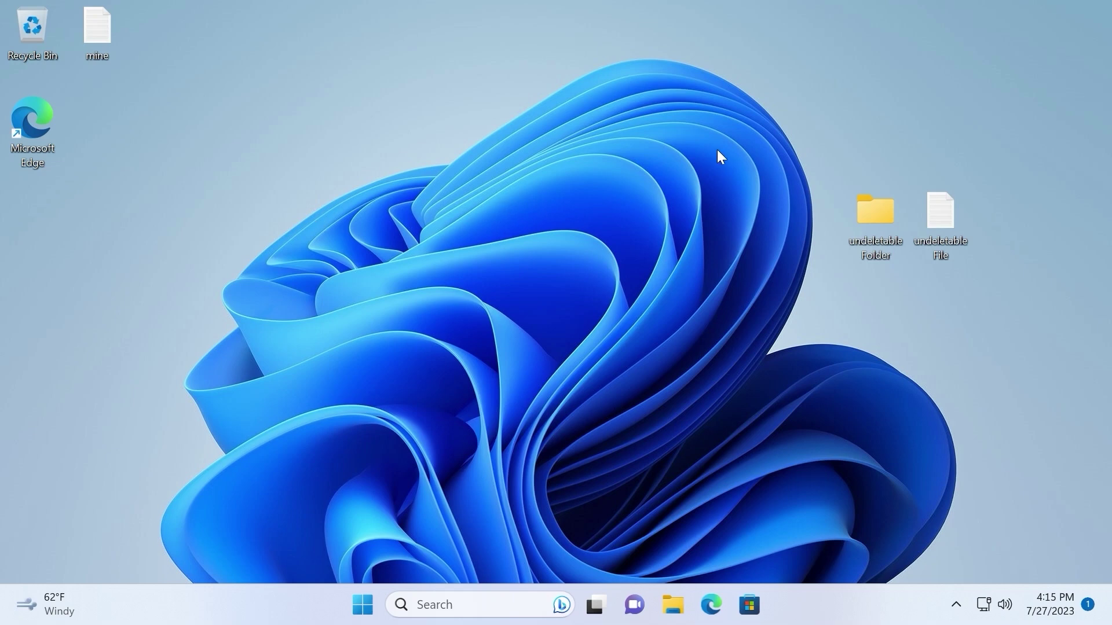
Select both undeletable items and try deleting undeletable File with administrator permission, dismissing the access-denied warning
left_click_drag(733, 150, 1109, 342)
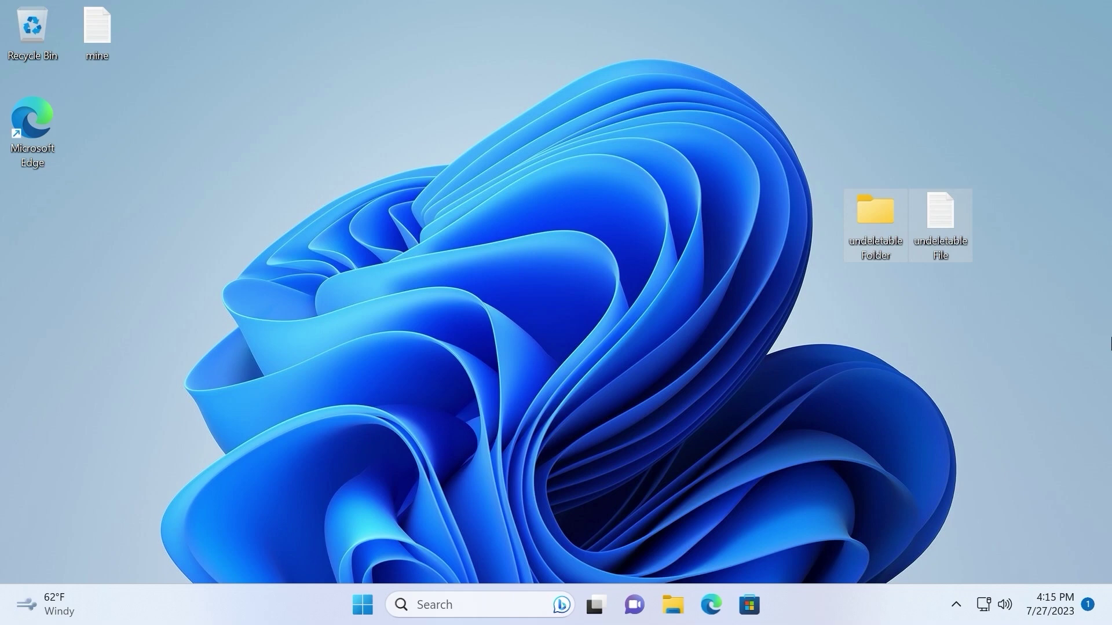
left_click(697, 284)
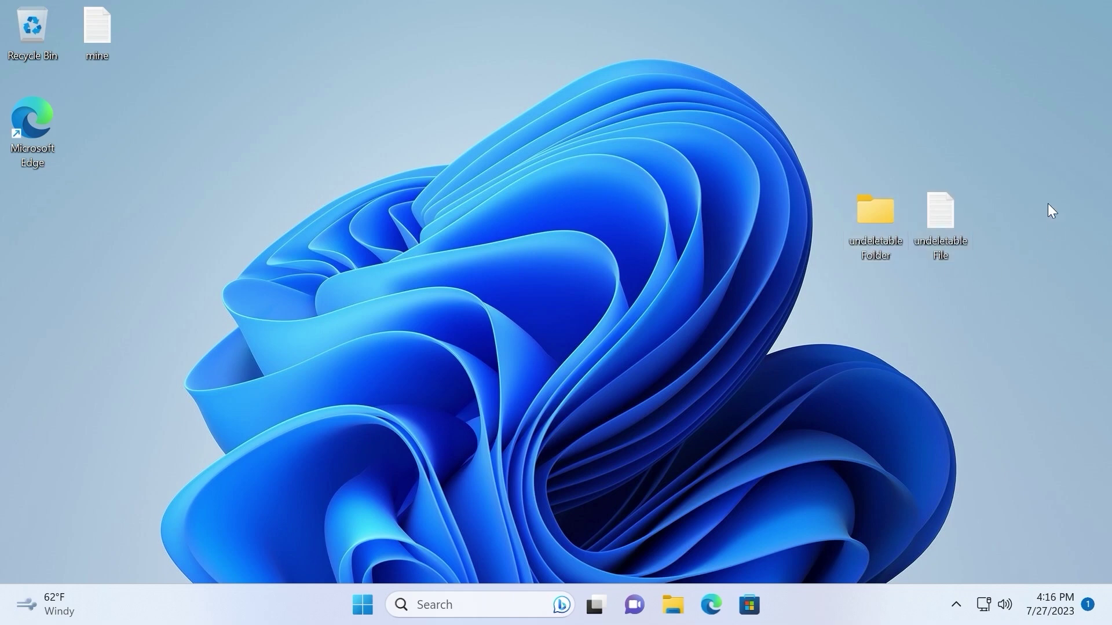
left_click_drag(1024, 181, 780, 283)
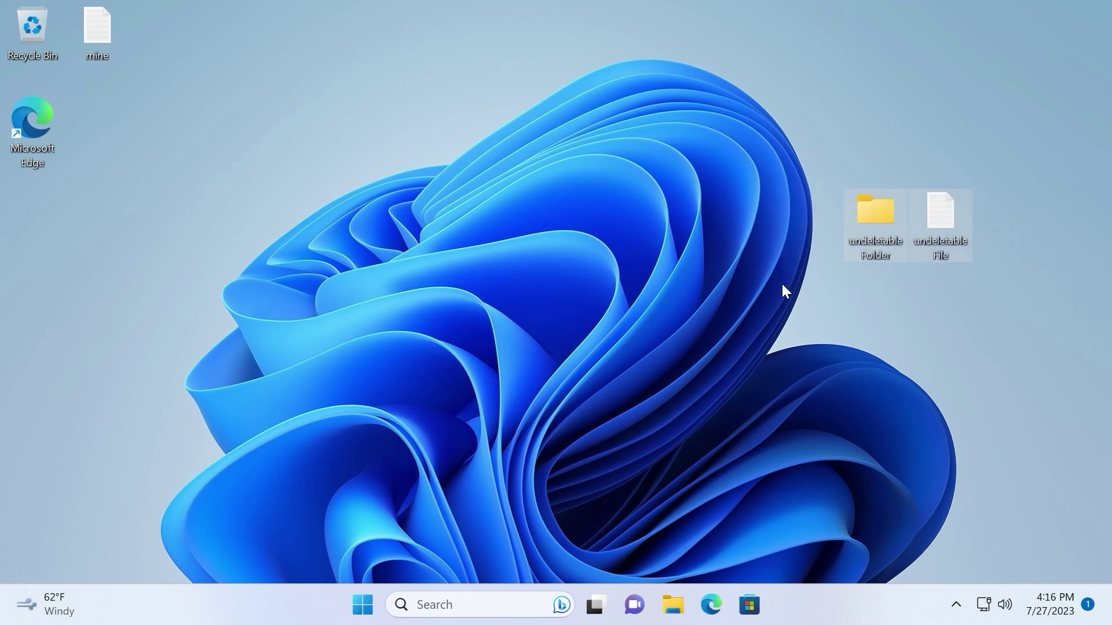
right_click(938, 218)
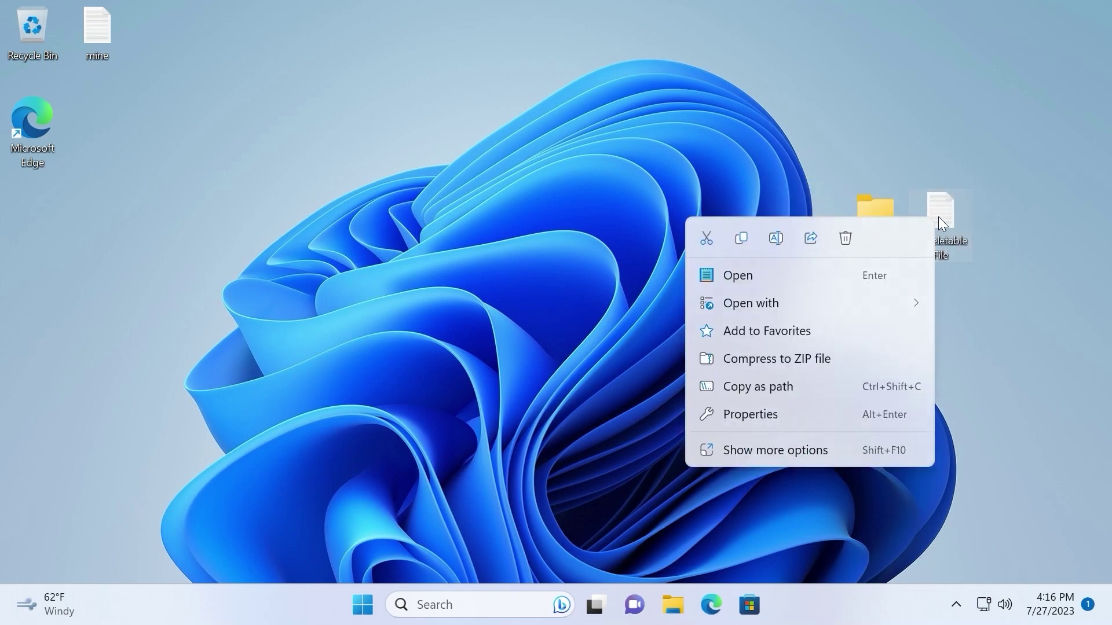
left_click(845, 238)
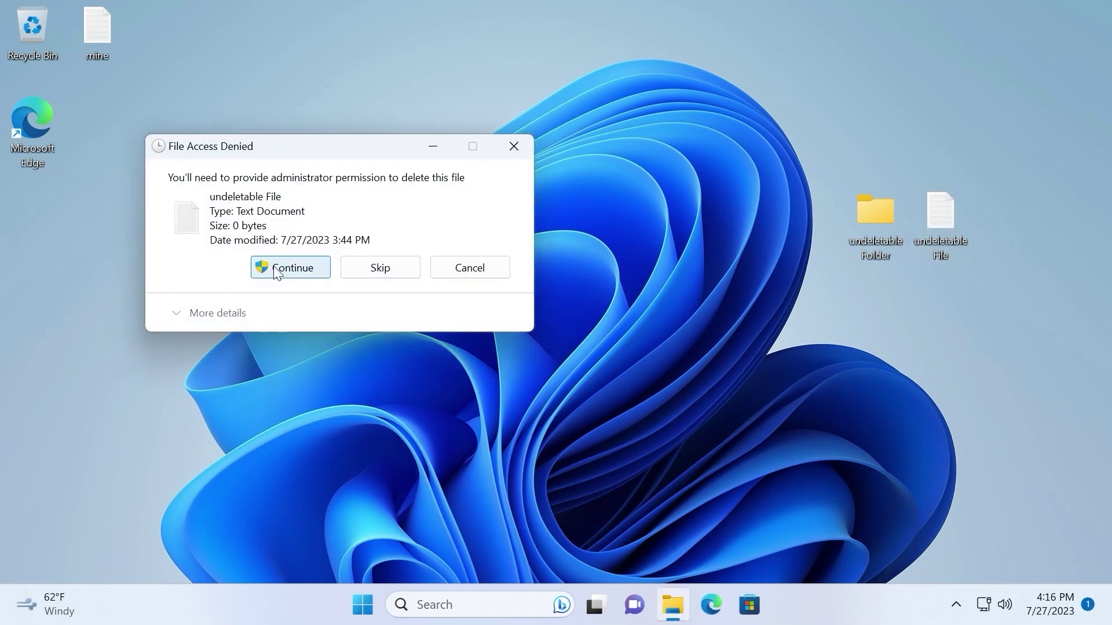
left_click(277, 269)
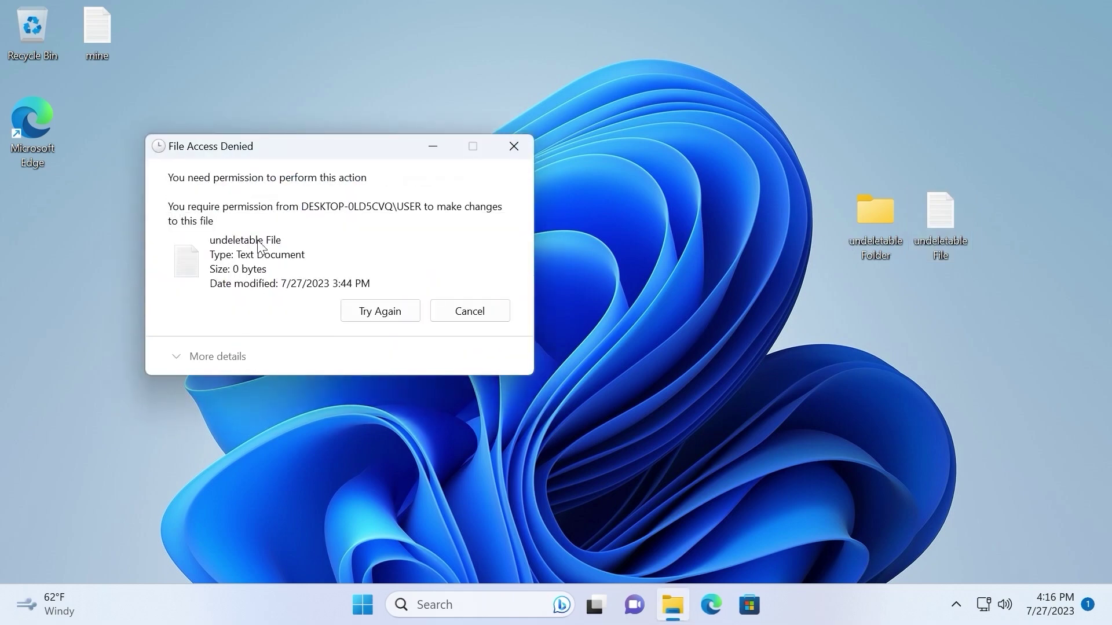
left_click(349, 312)
left_click(367, 316)
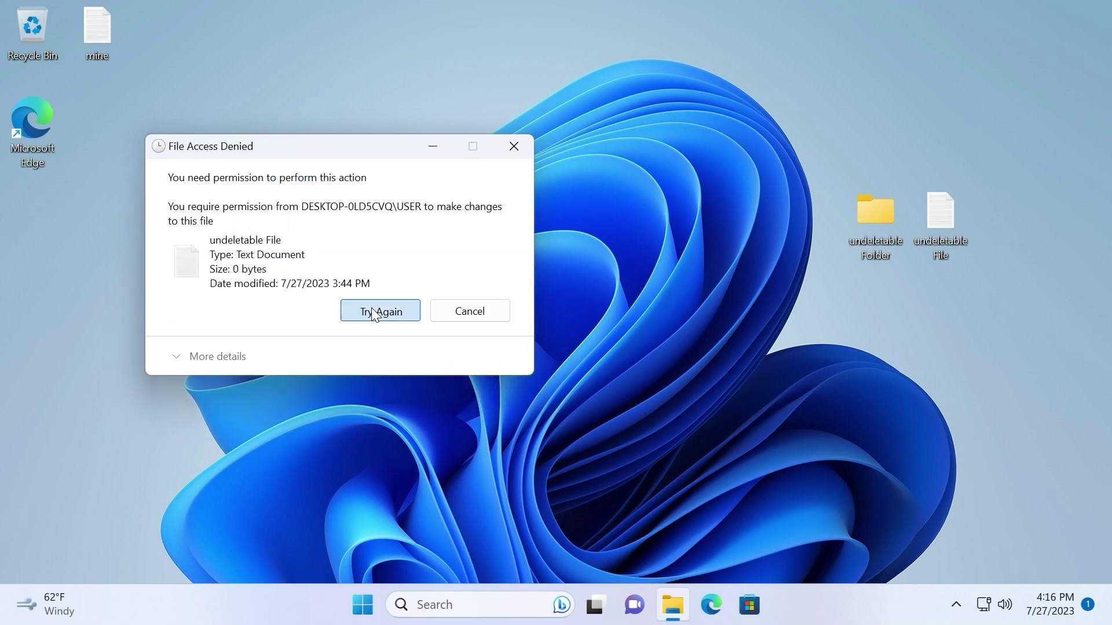
left_click(372, 312)
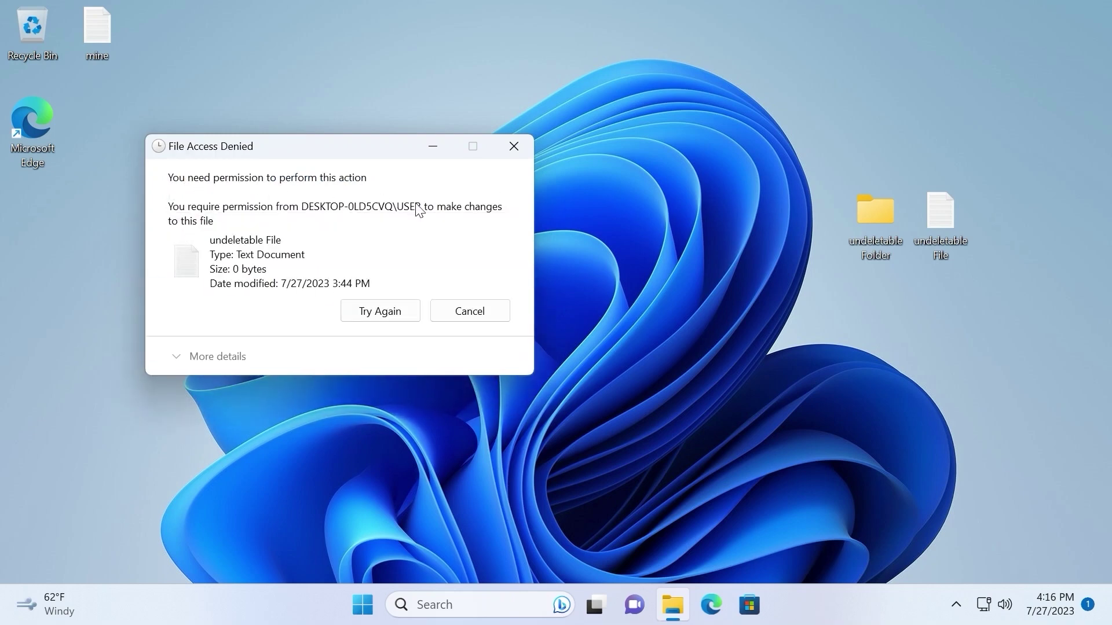
left_click(514, 146)
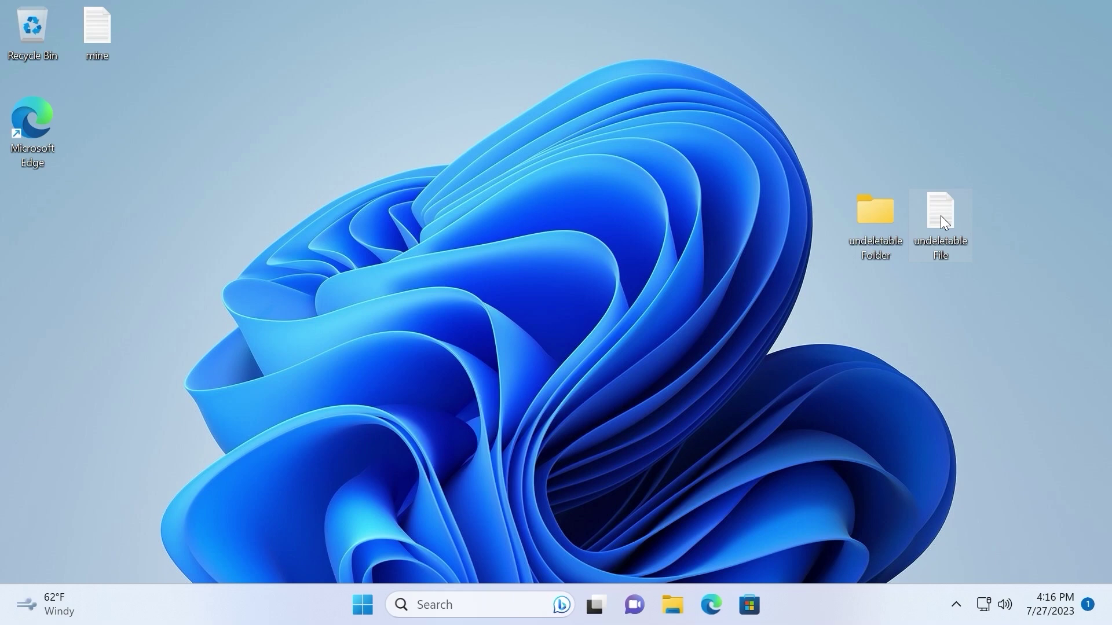
Attempt to permanently delete undeletable File with Shift+Delete and confirm
key("shift")
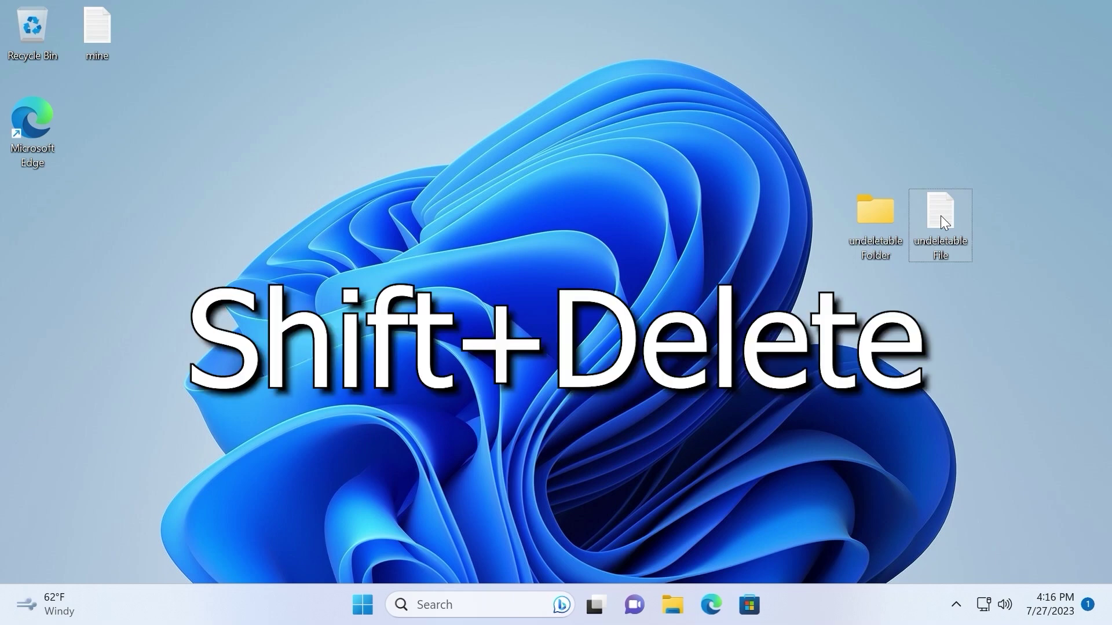
key("shift+Delete")
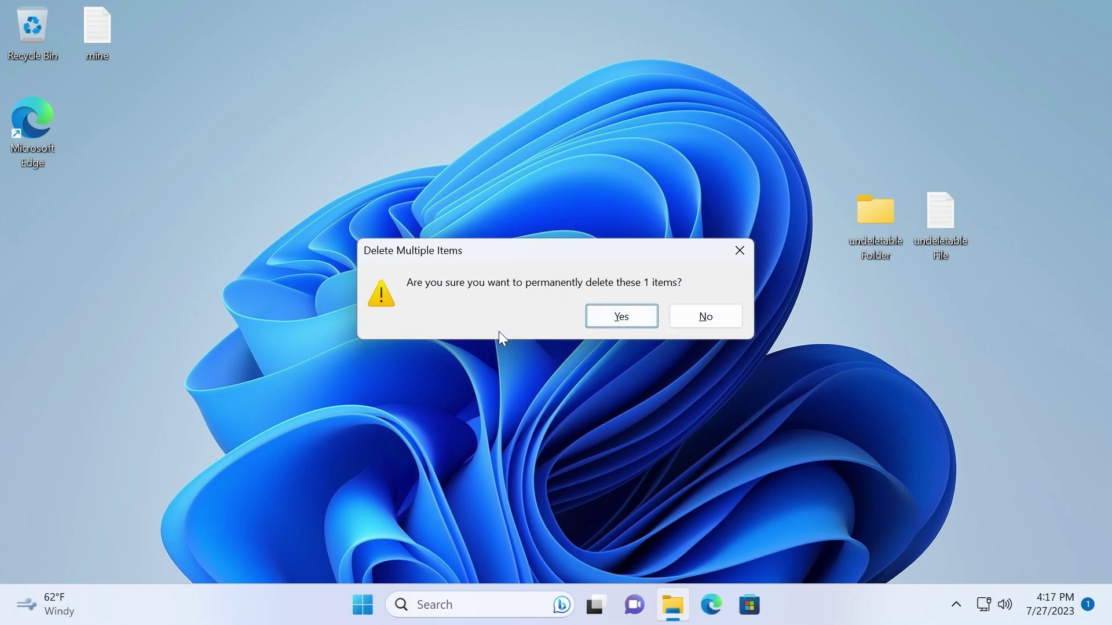
left_click(634, 322)
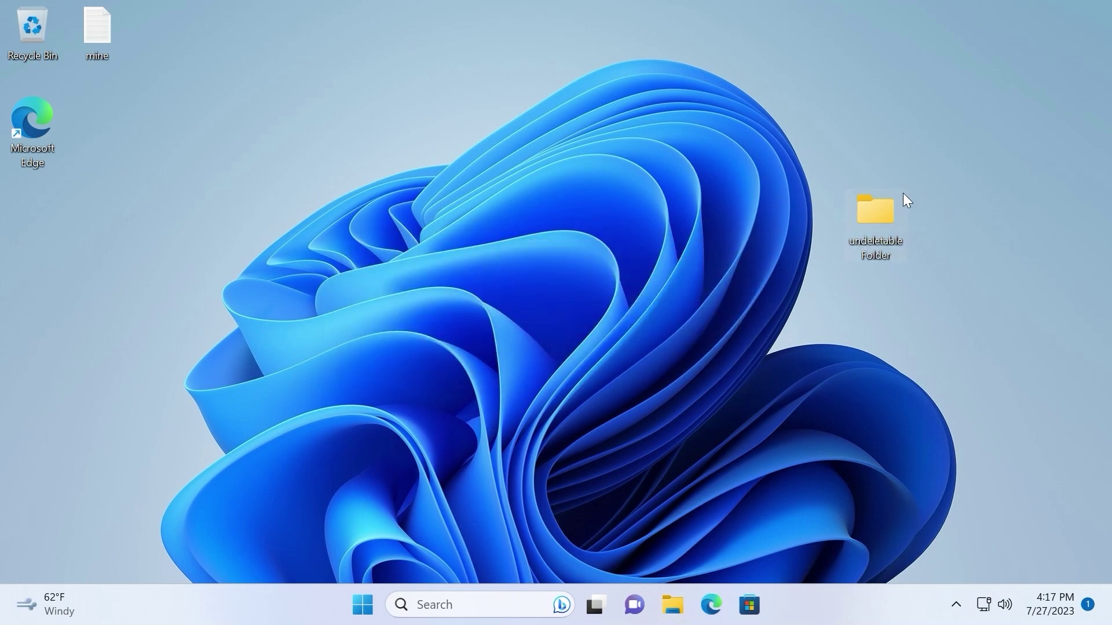
left_click_drag(944, 231, 901, 218)
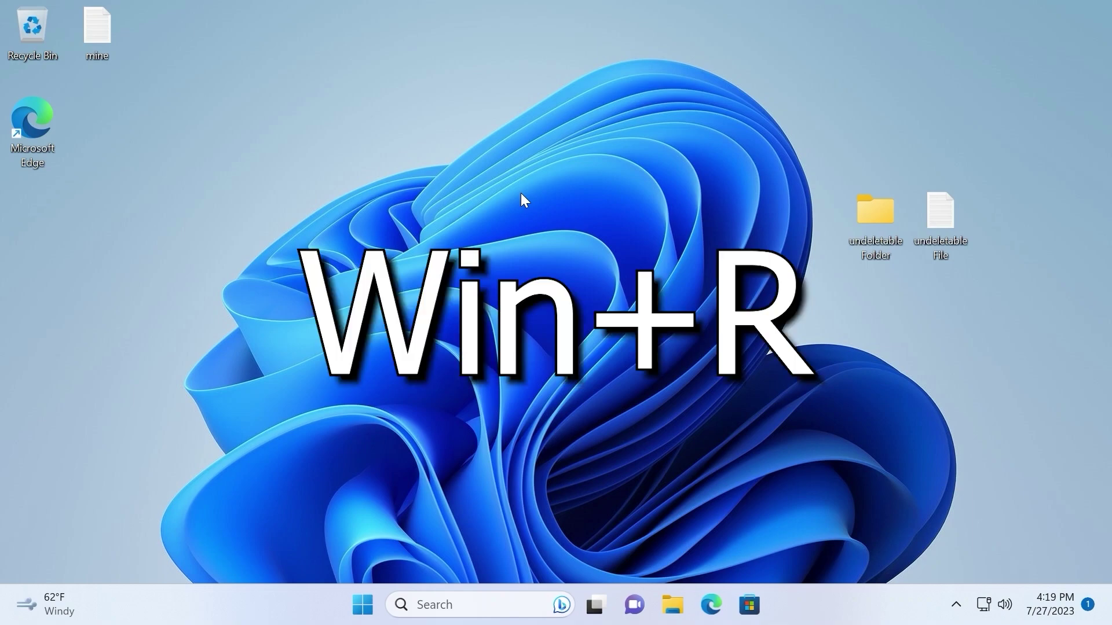
Launch Command Prompt by running cmd from the Run box, then select undeletable File
key("super+r")
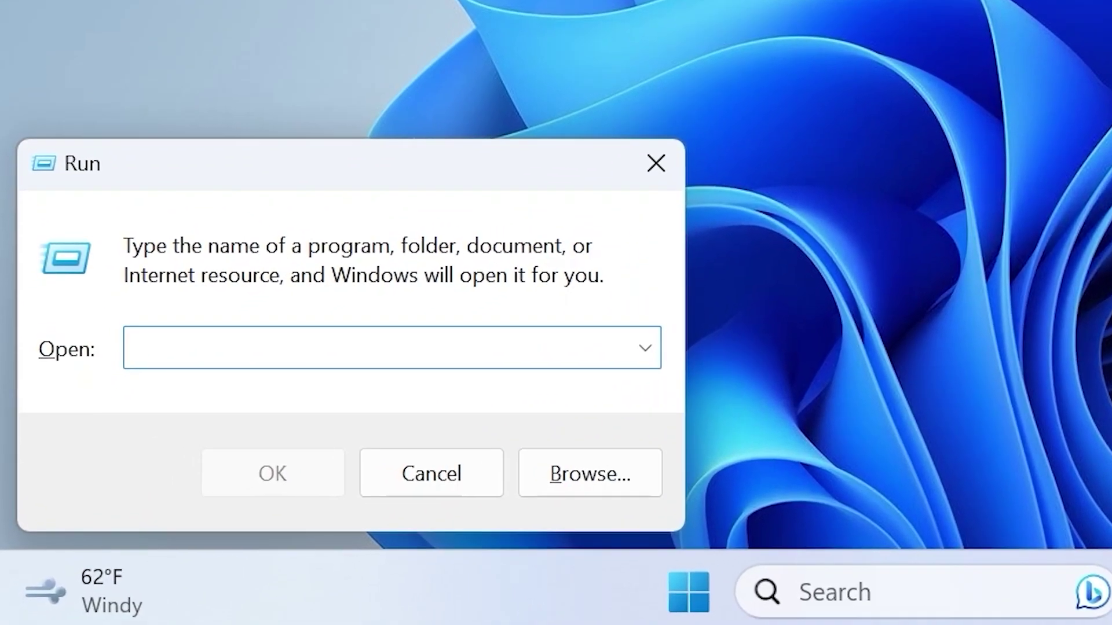
type("cmd")
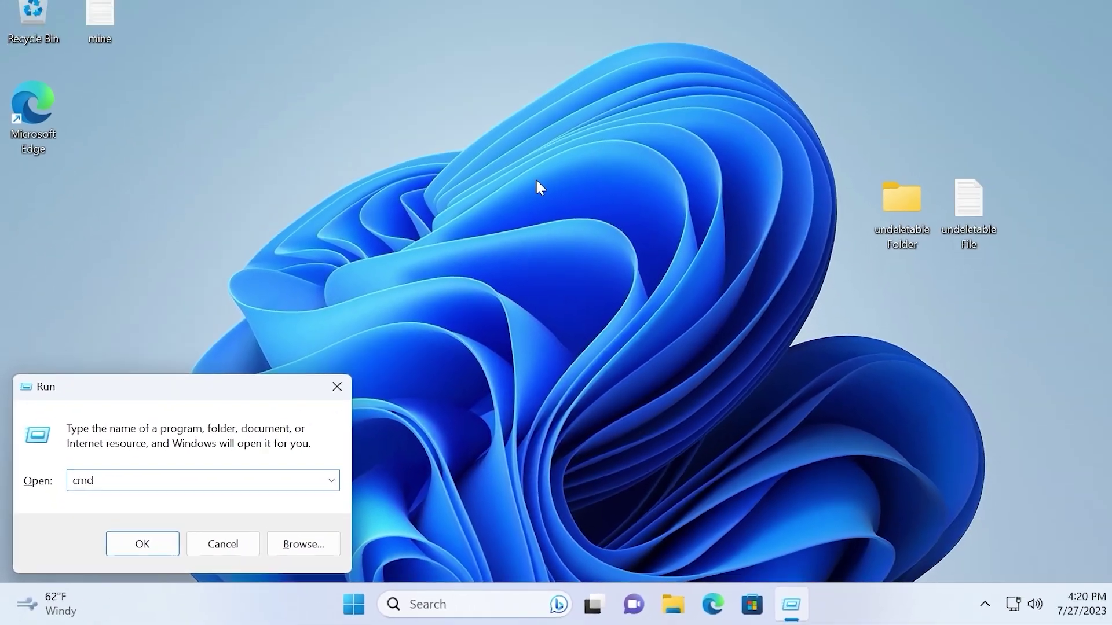
key("Return")
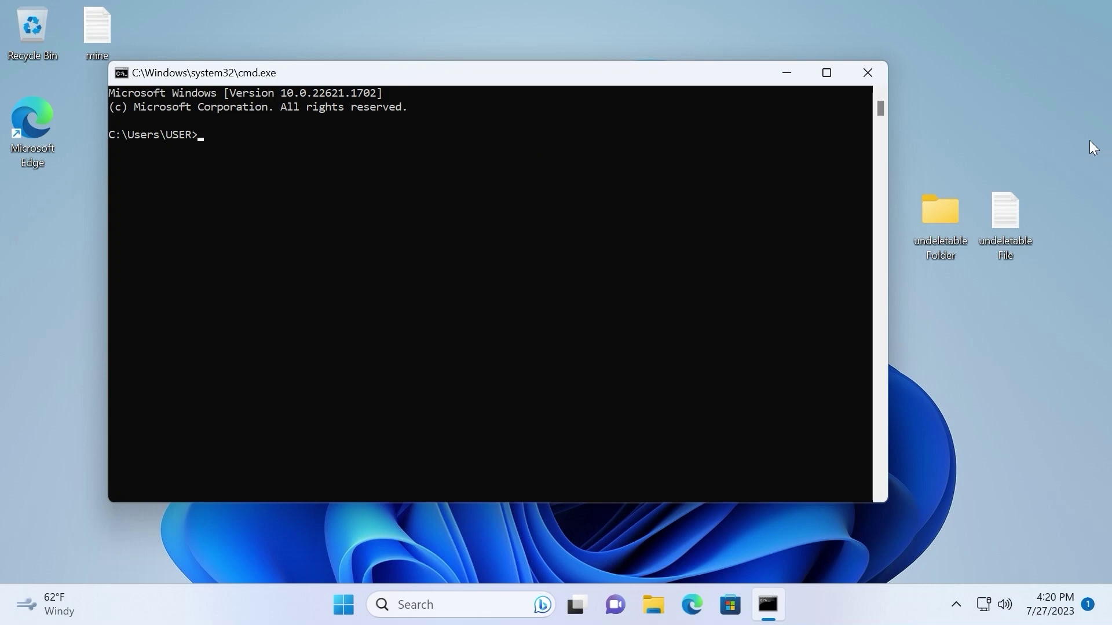
left_click_drag(1089, 140, 1010, 275)
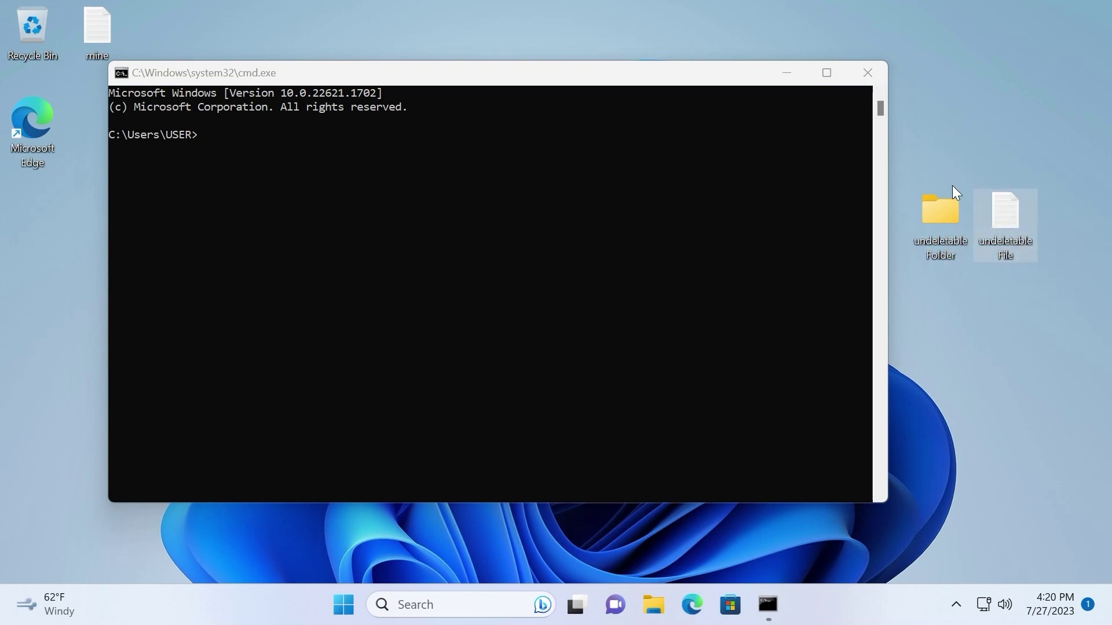
mouse_move(947, 217)
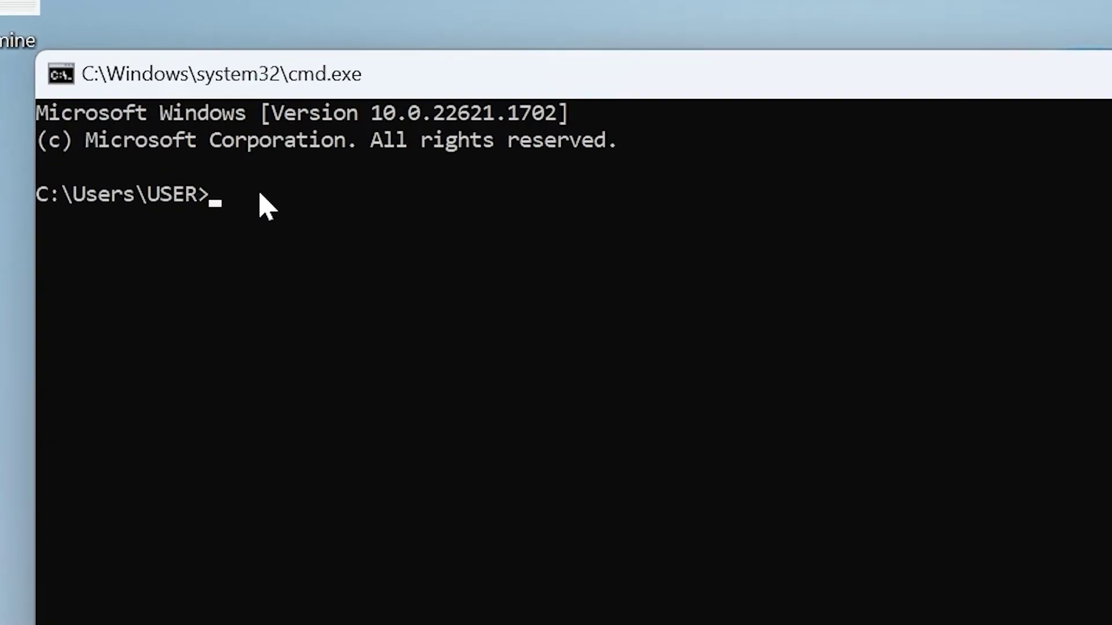
Type del /f in Command Prompt, copy undeletable File's path and paste it, then erase it
type("del")
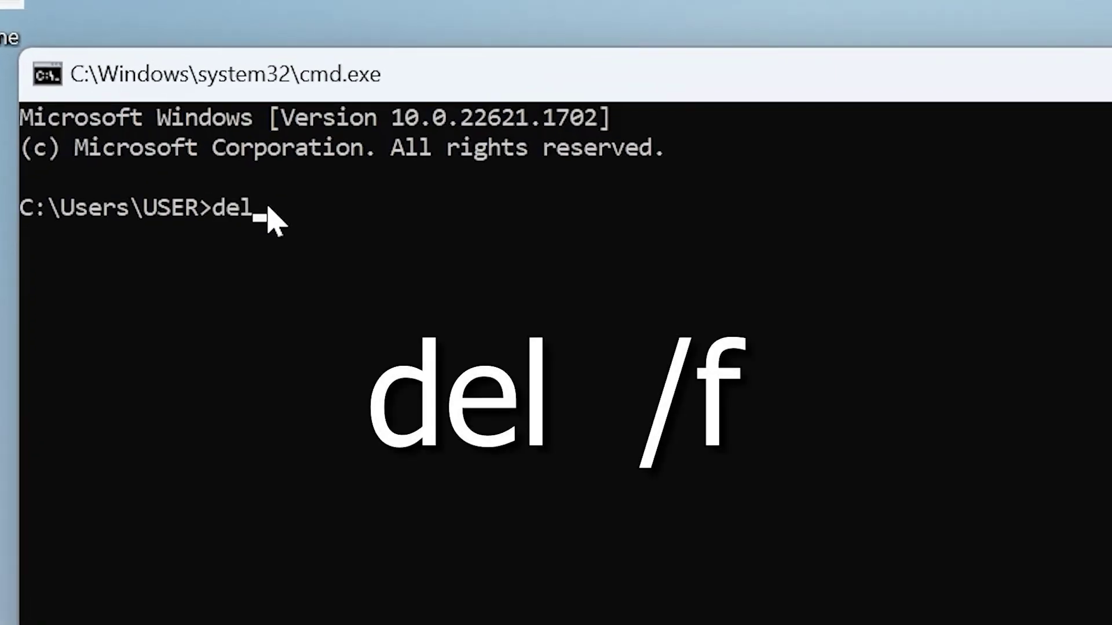
type(" /f")
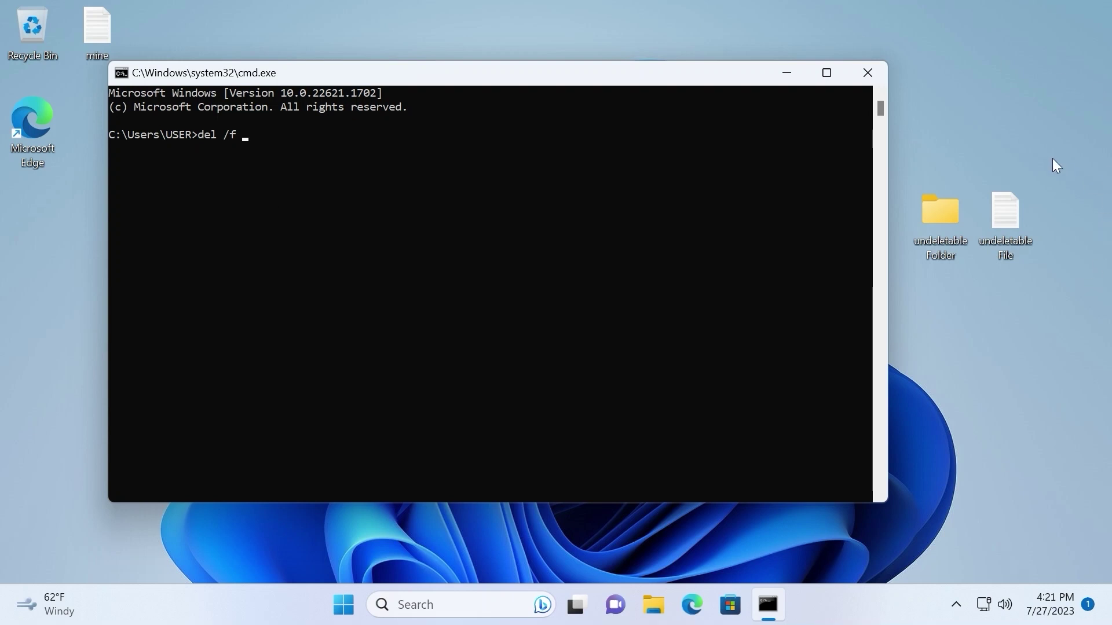
right_click(1001, 213)
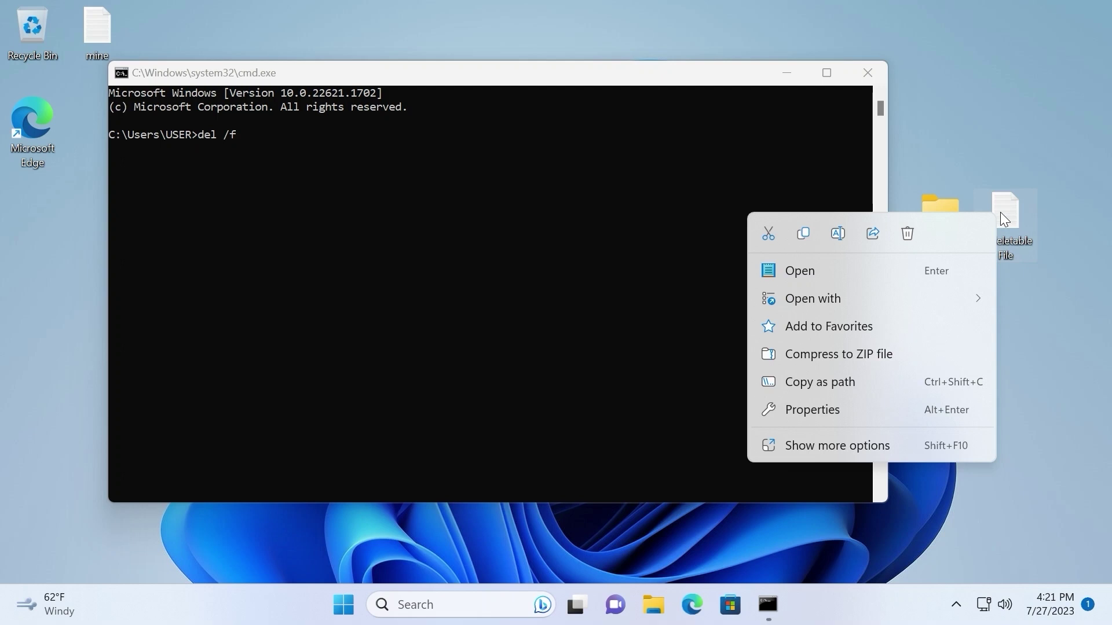
left_click(829, 383)
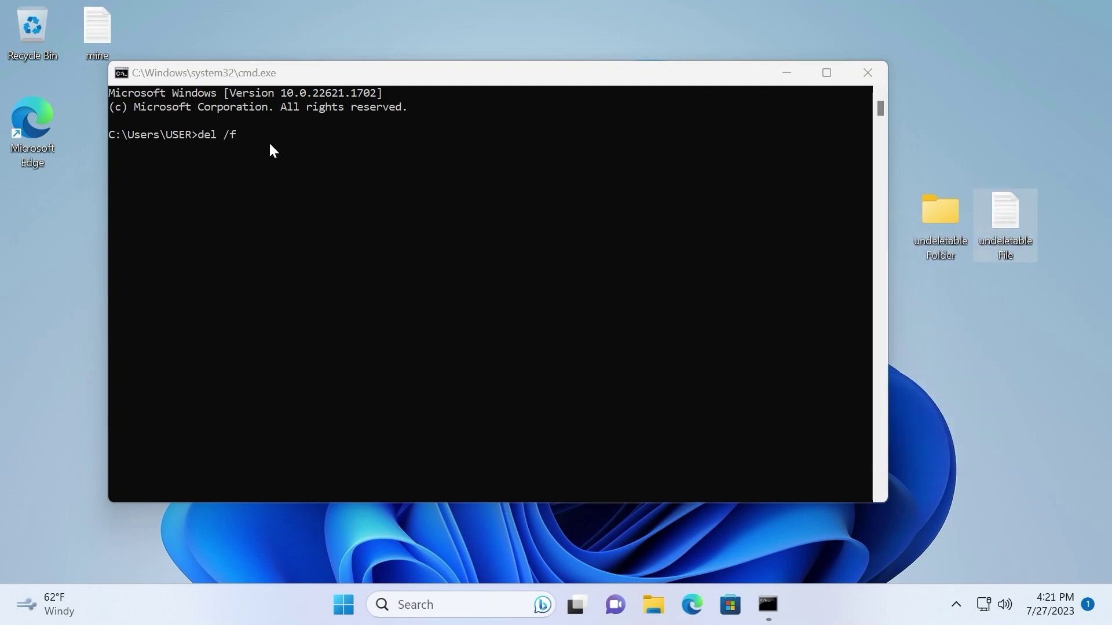
left_click(256, 134)
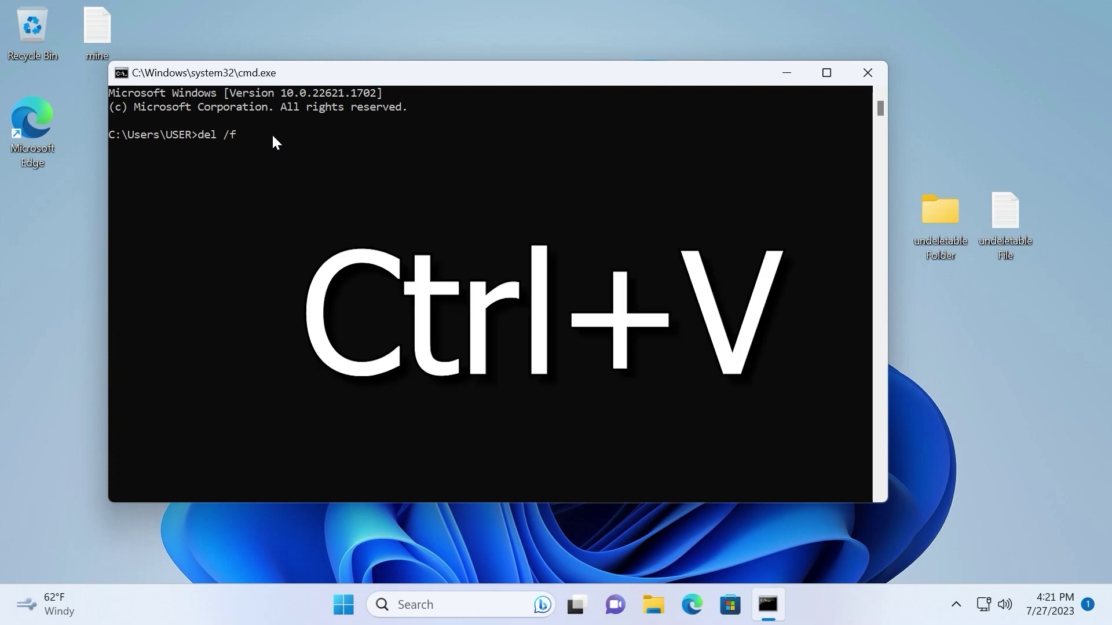
type("del /f")
key("ctrl+v")
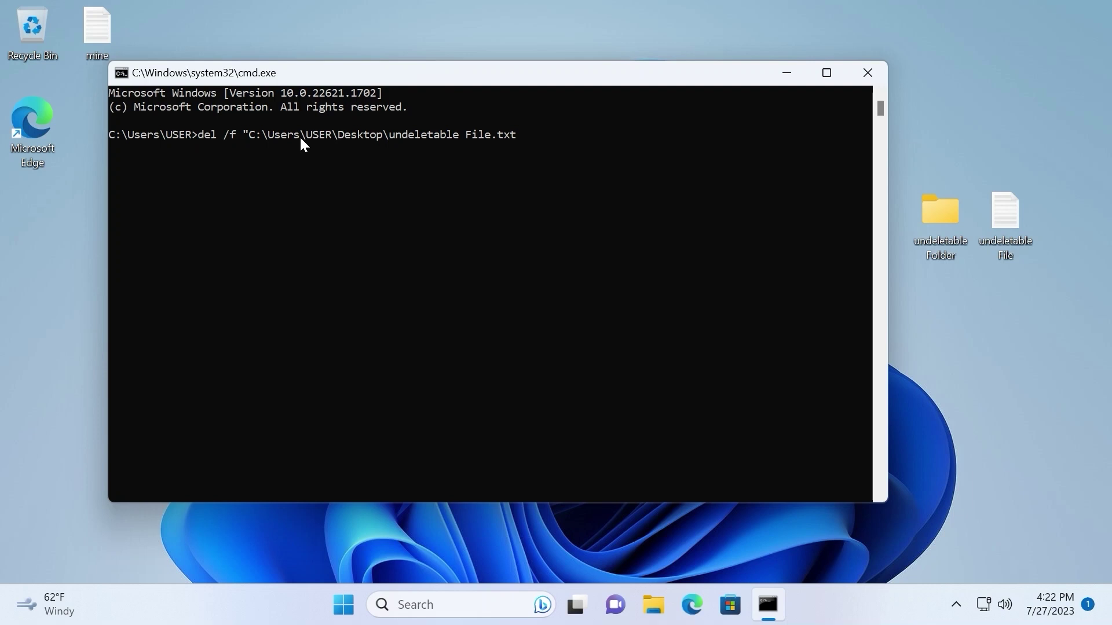
key("BackSpace")
key("BackSpace")
key("BackSpace")
key("BackSpace")
key("BackSpace")
key("BackSpace")
key("BackSpace")
key("BackSpace")
key("BackSpace")
key("BackSpace")
key("BackSpace")
key("BackSpace")
key("BackSpace")
key("BackSpace")
key("BackSpace")
key("BackSpace")
key("BackSpace")
key("BackSpace")
key("BackSpace")
key("BackSpace")
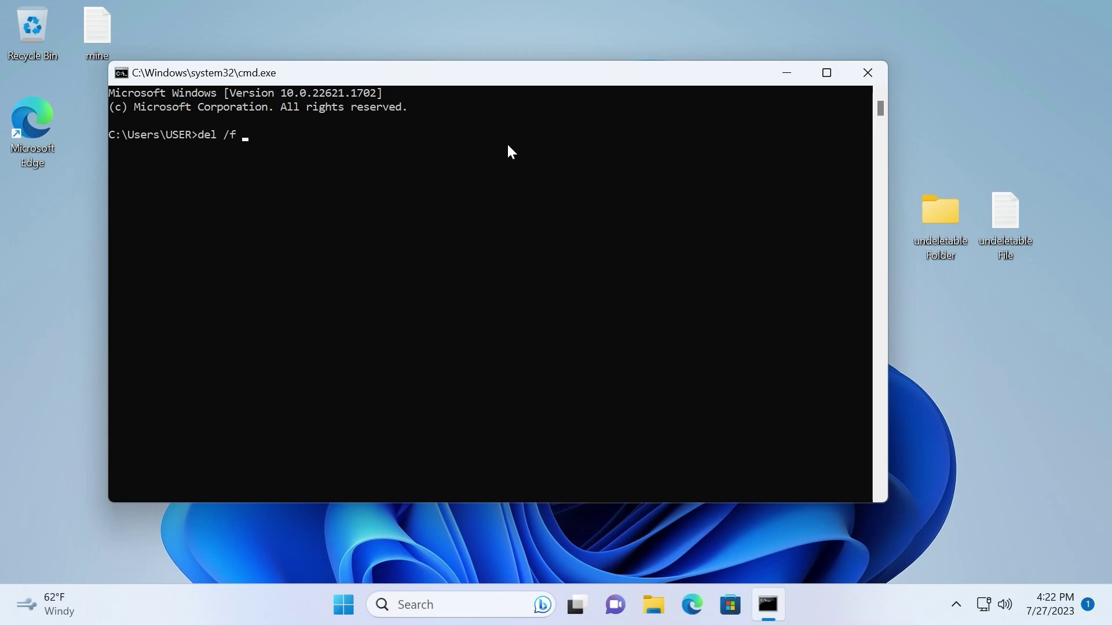
Drop undeletable File into Command Prompt after del /f and run the forced delete
left_click(1015, 328)
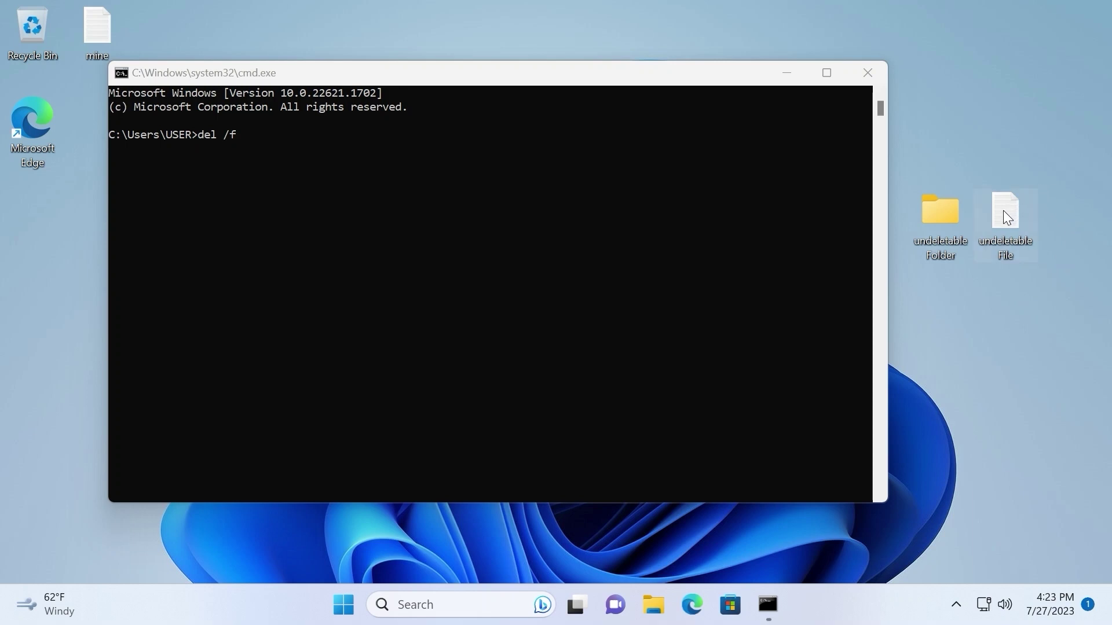
left_click_drag(1004, 211, 268, 141)
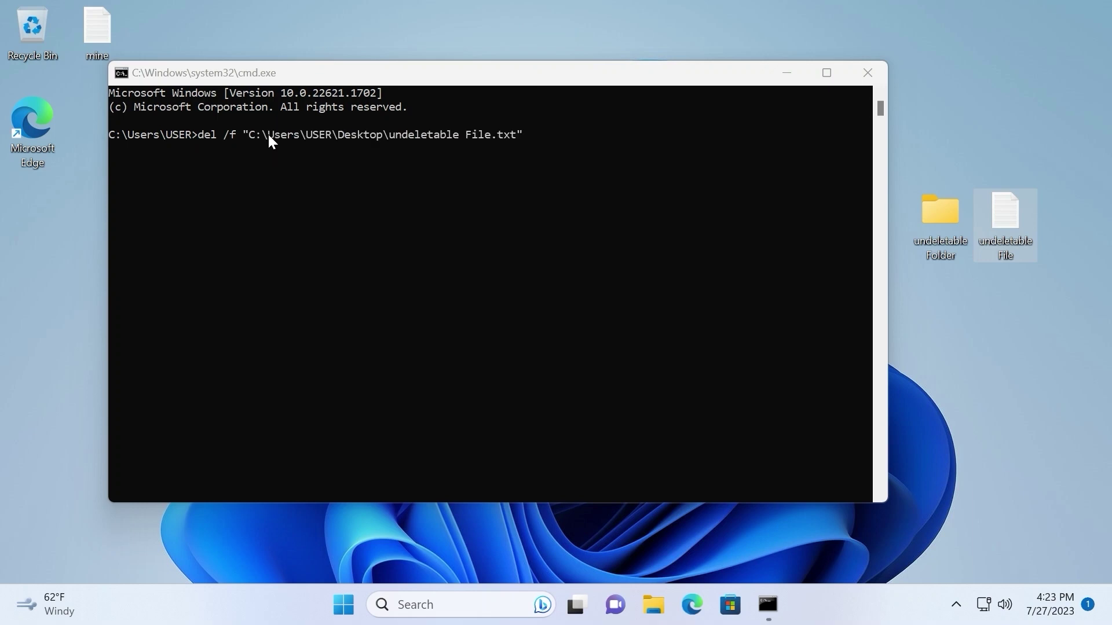
left_click(488, 186)
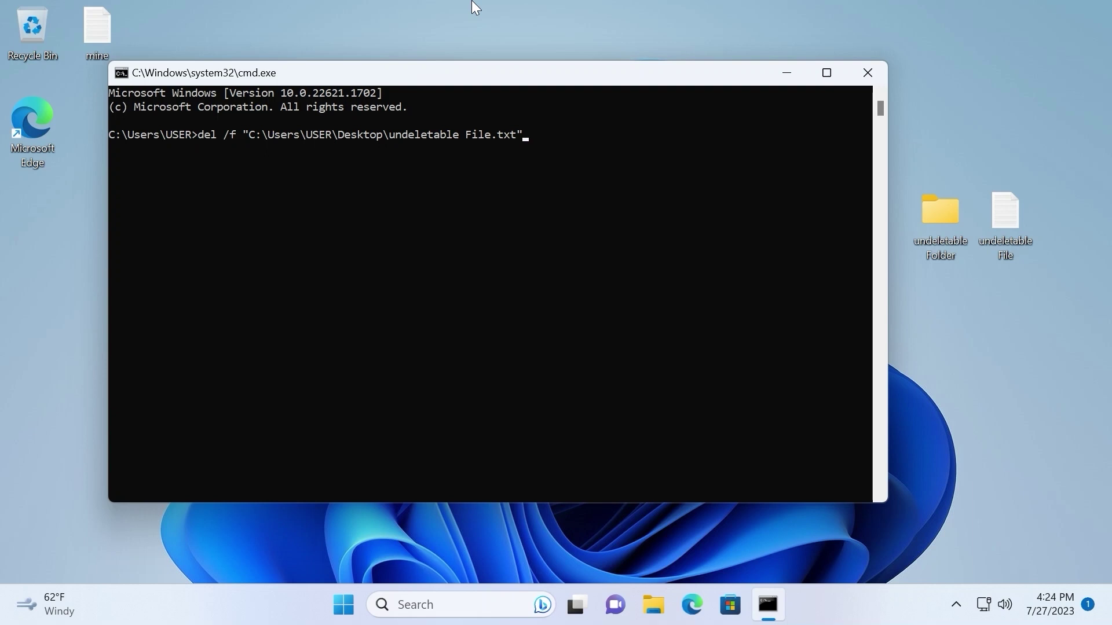
key("Return")
right_click(984, 150)
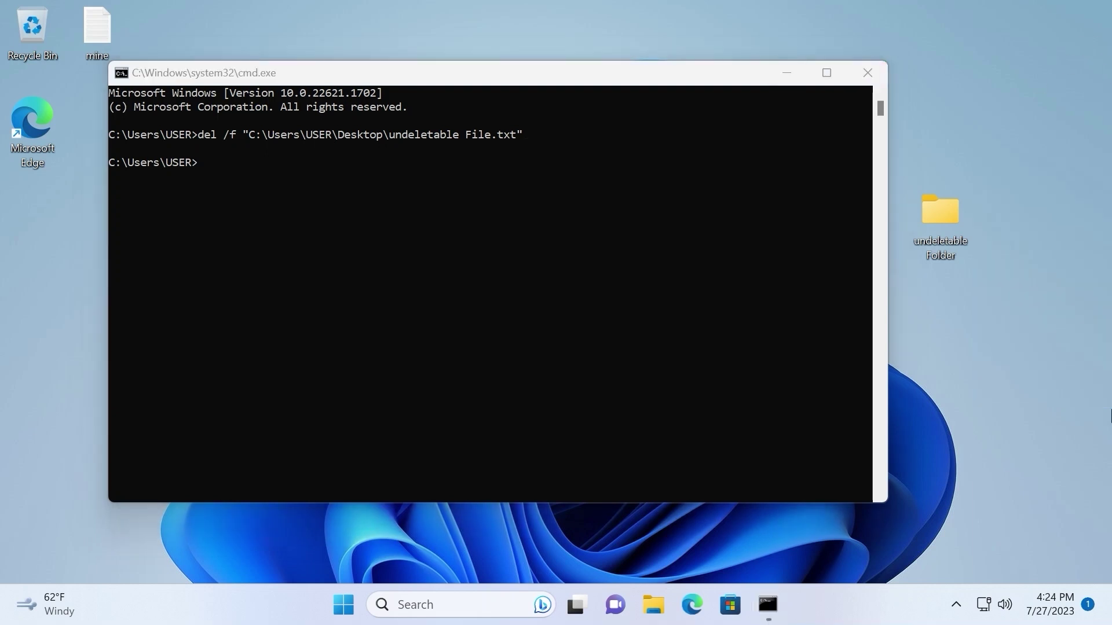
Type RD /S /Q, drop undeletable Folder into Command Prompt, and run it to remove the folder
left_click(438, 189)
left_click(208, 154)
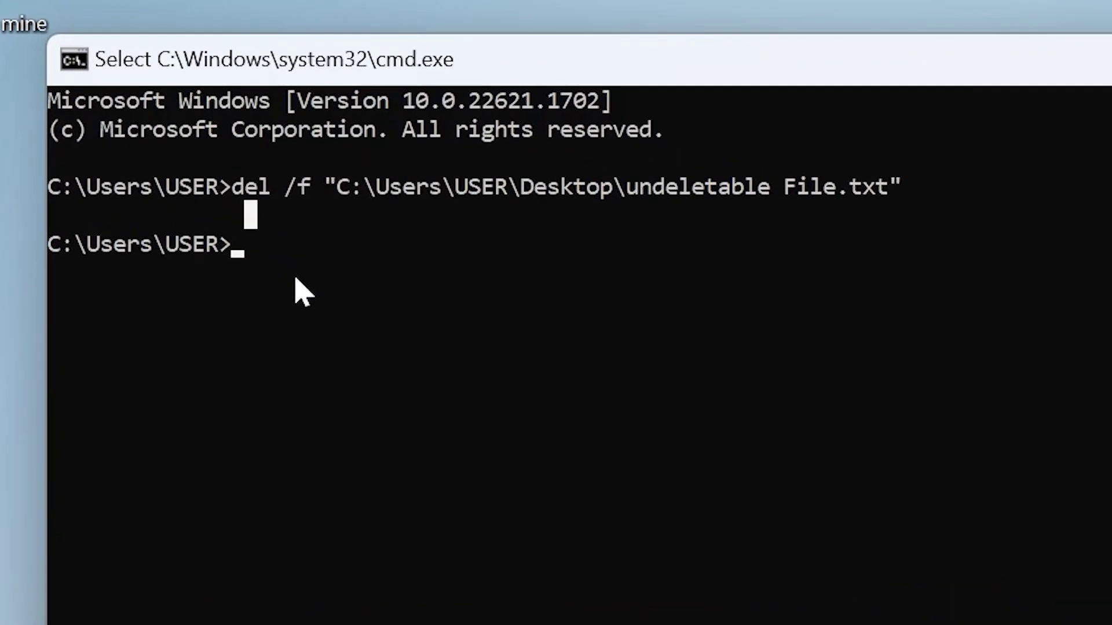
key("Escape")
type("RD")
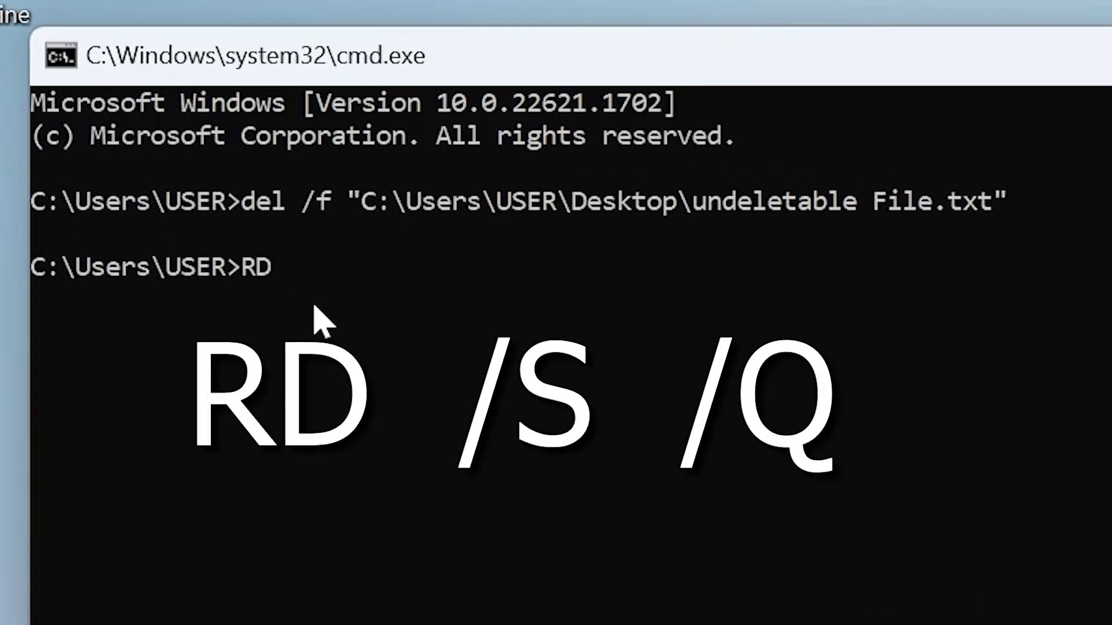
type(" /S /Q")
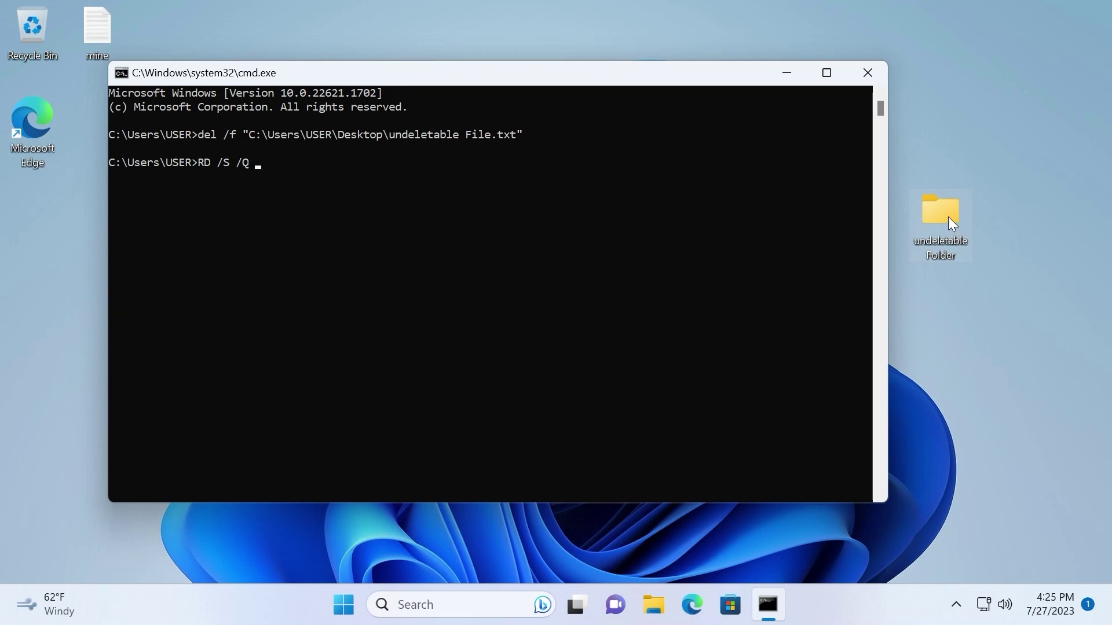
left_click_drag(947, 217, 801, 126)
left_click_drag(279, 162, 279, 163)
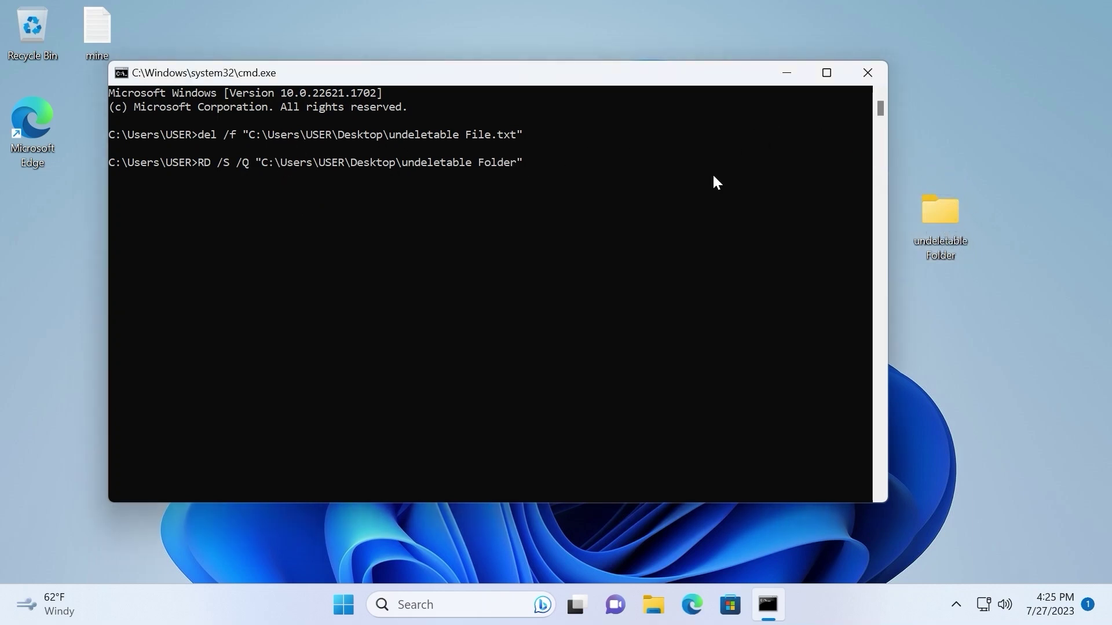
key("Return")
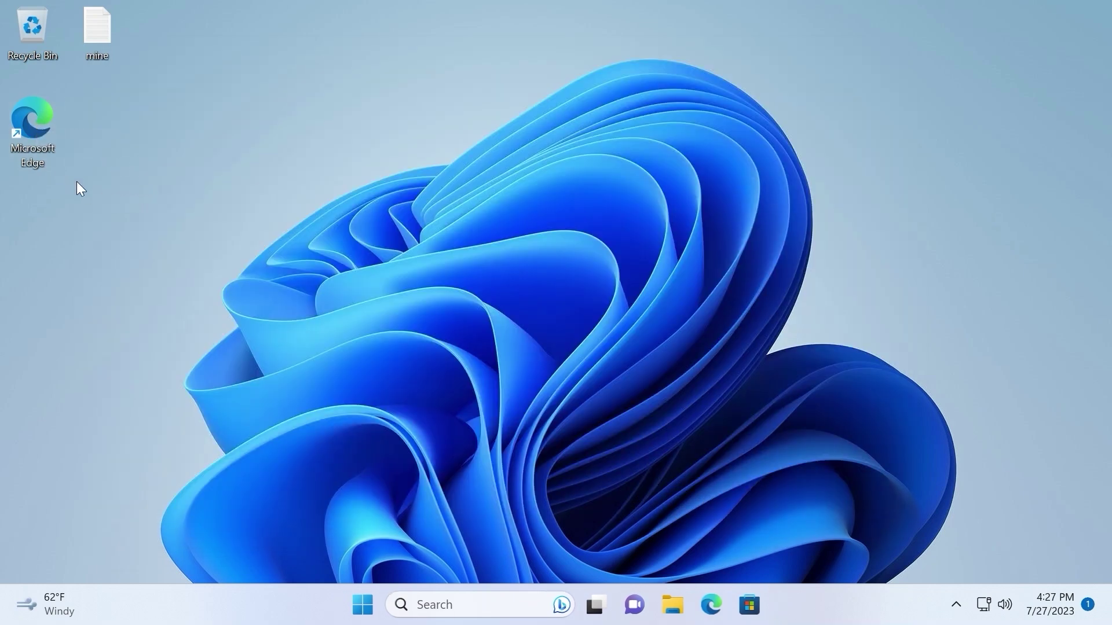
Search 'download unlocker' in Edge and download unlocker-1-9-2.msi from Uptodown's latest-version page
double_click(33, 120)
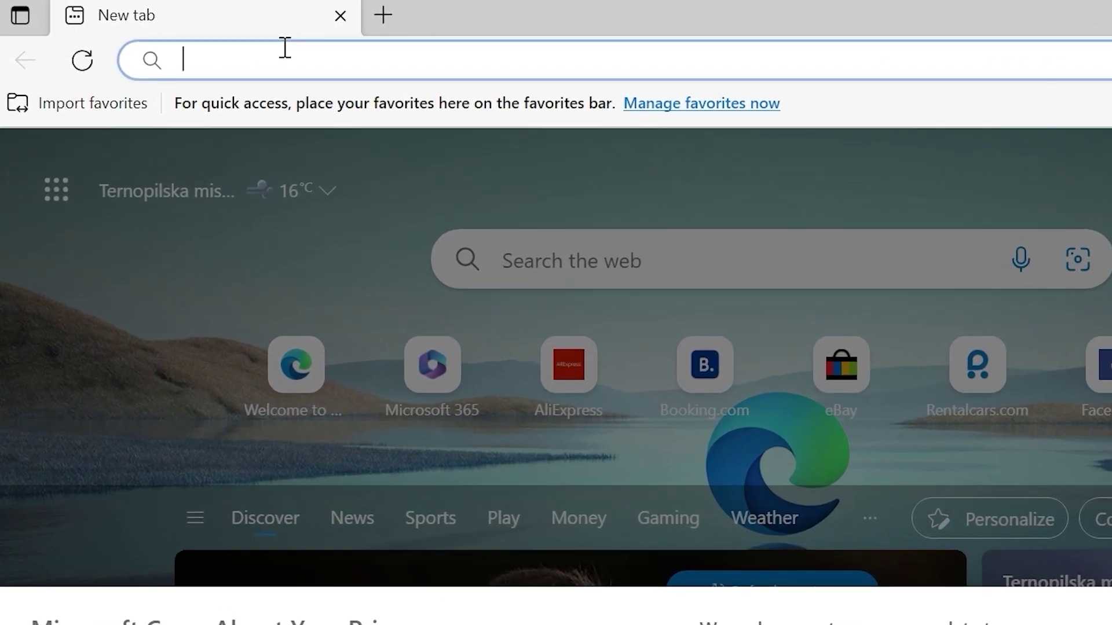
type("download")
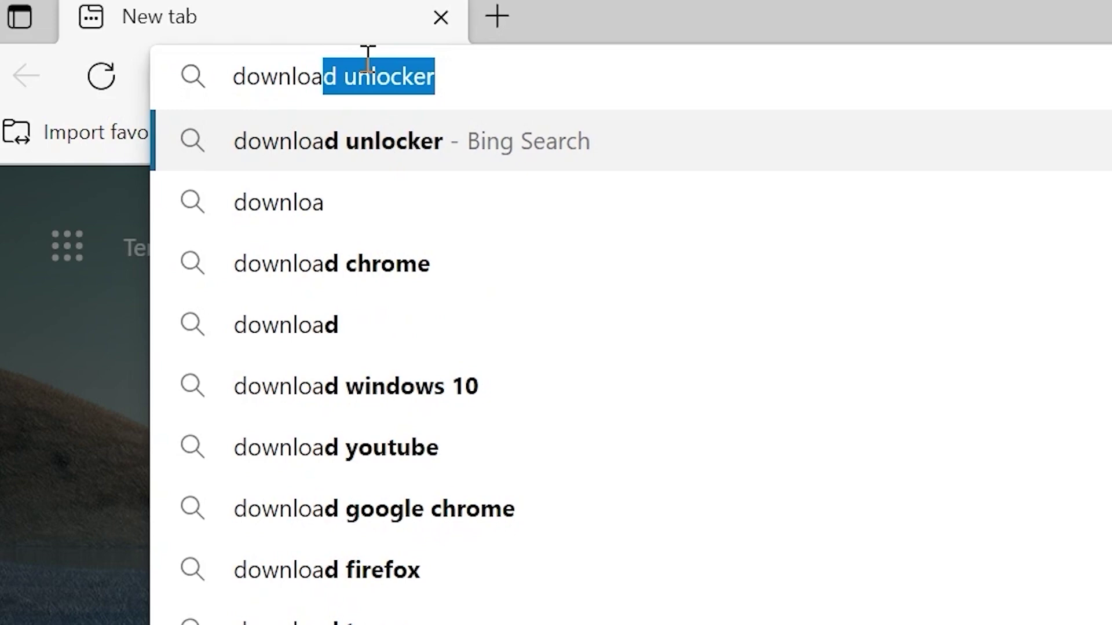
type(" unlo")
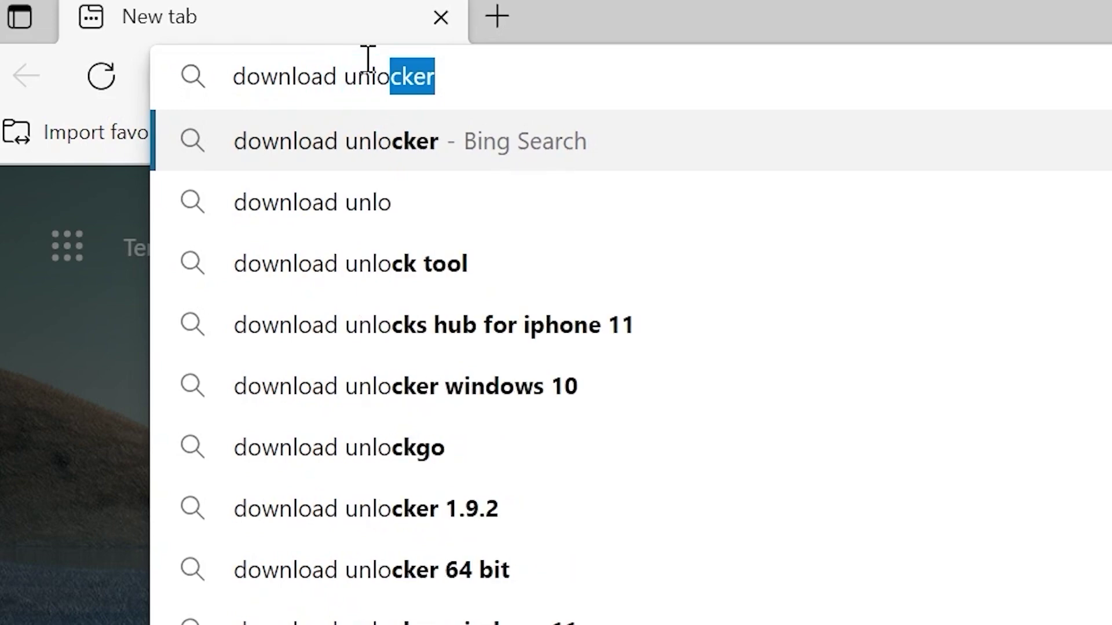
type("cker")
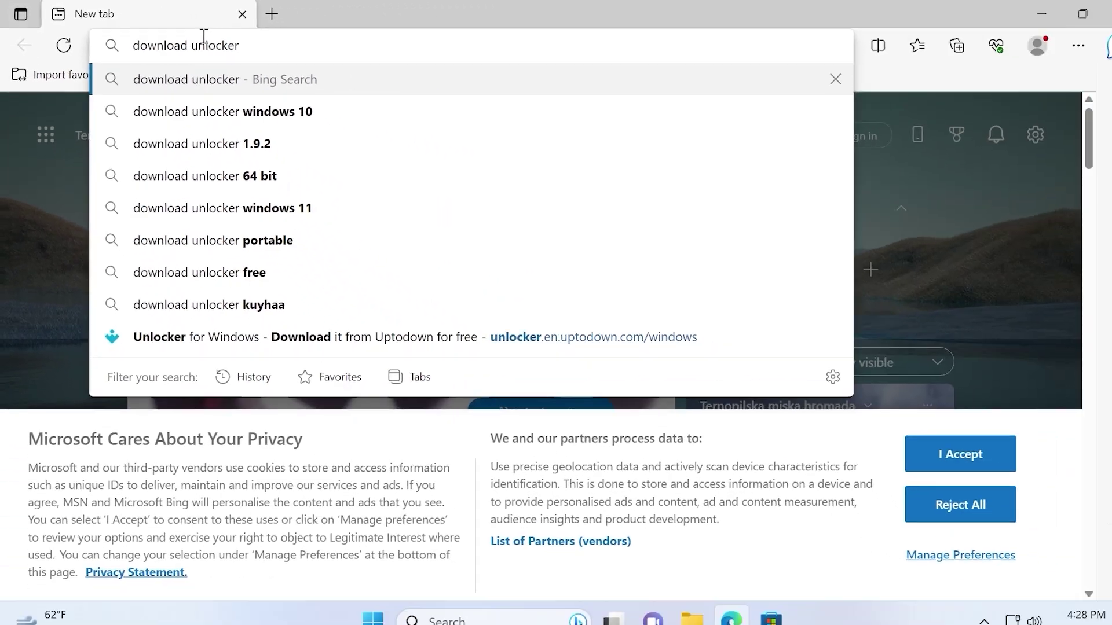
key("Return")
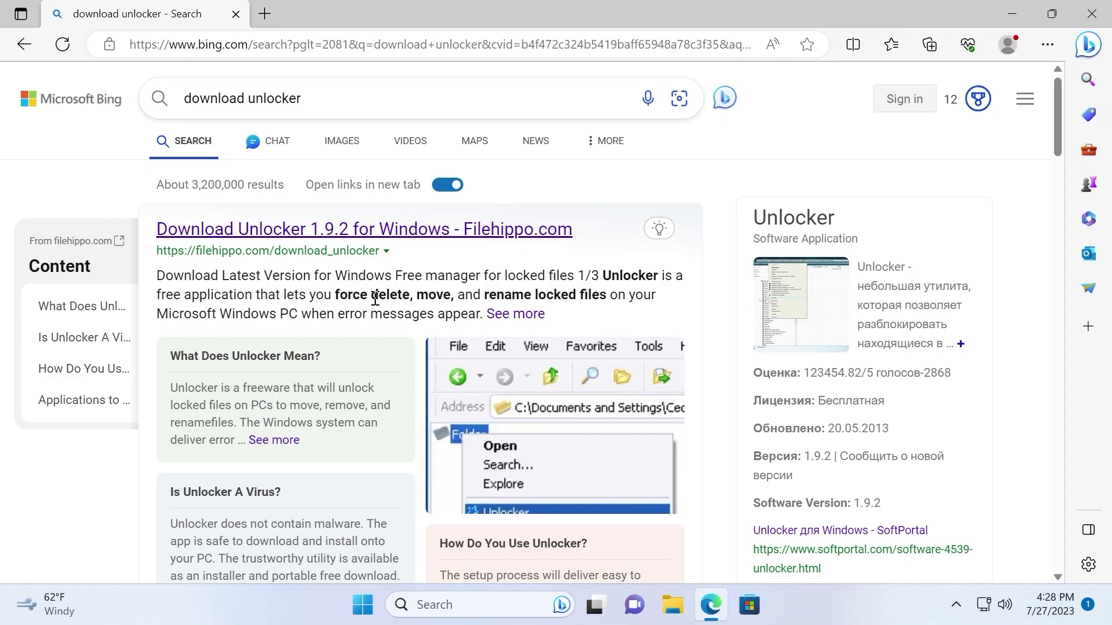
scroll(375, 299, "down", 10)
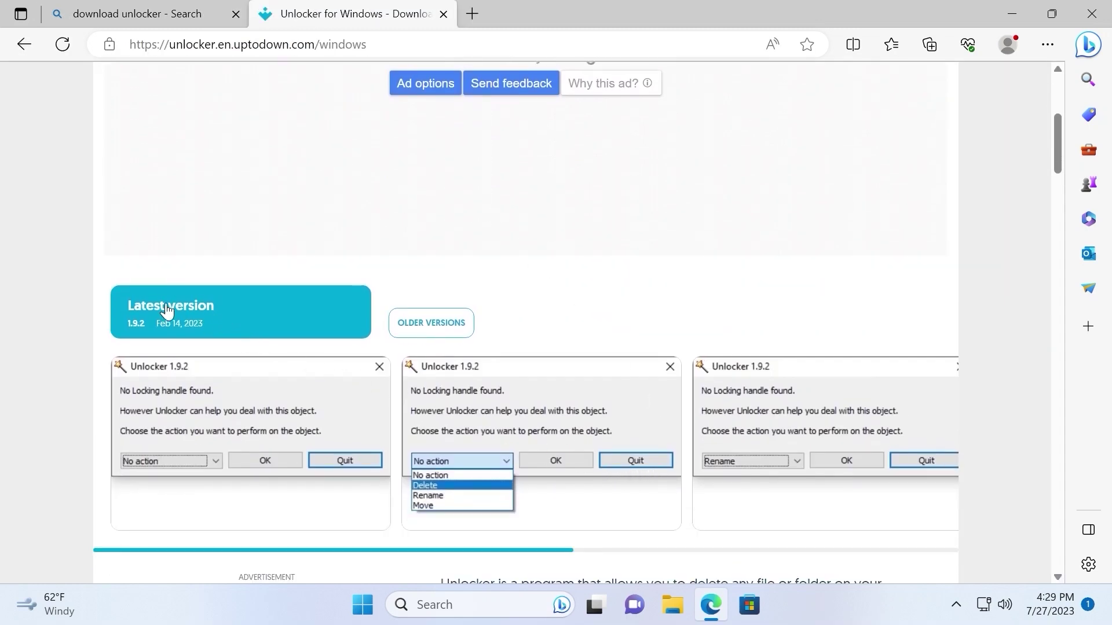
left_click(160, 318)
scroll(399, 245, "down", 3)
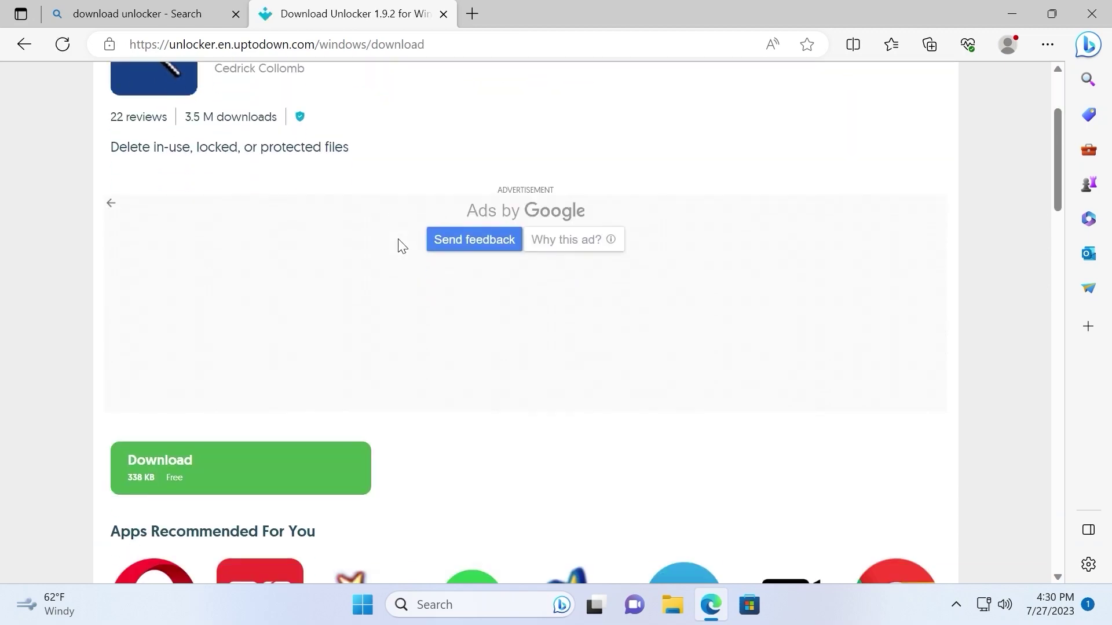
left_click(184, 463)
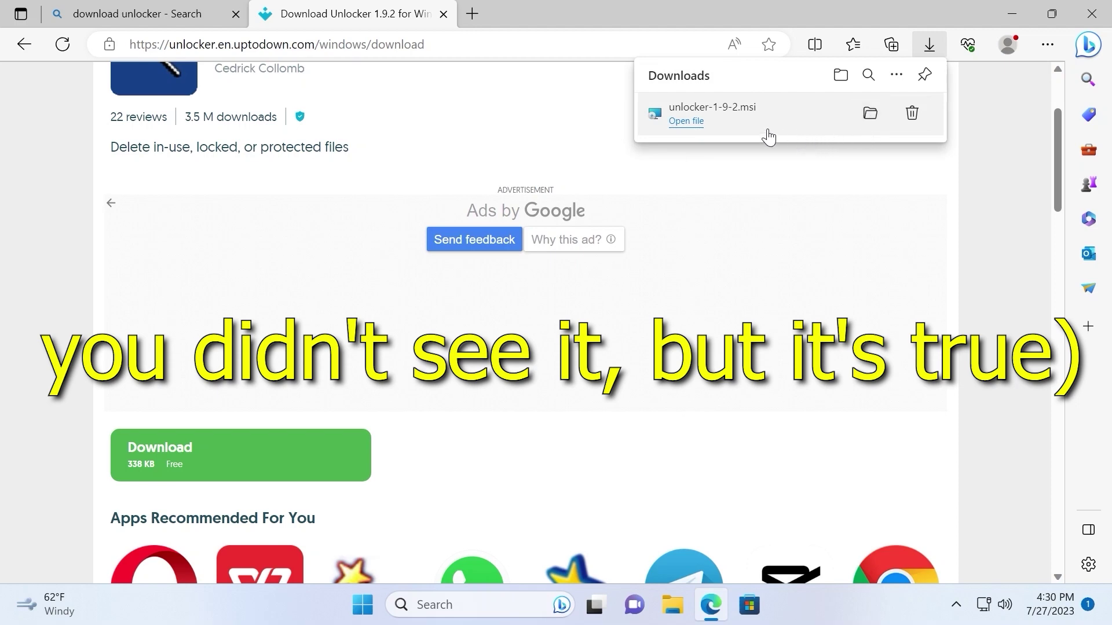
Run unlocker-1-9-2.msi, close Edge, and step through the wizard with the default folder to install Unlocker
left_click(679, 123)
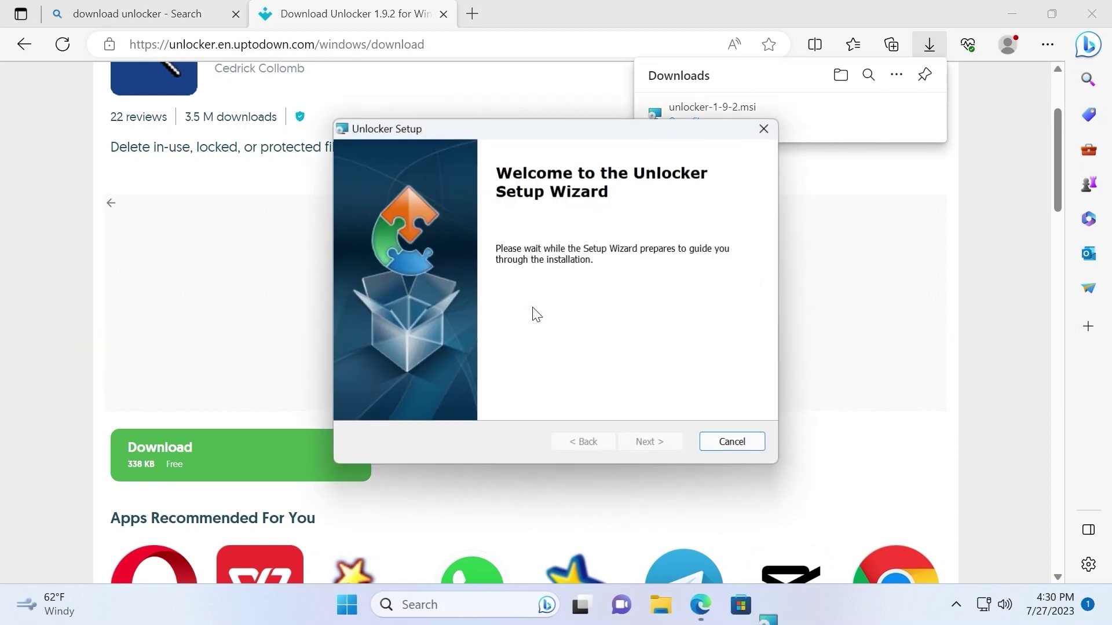
left_click(1098, 18)
left_click(1099, 17)
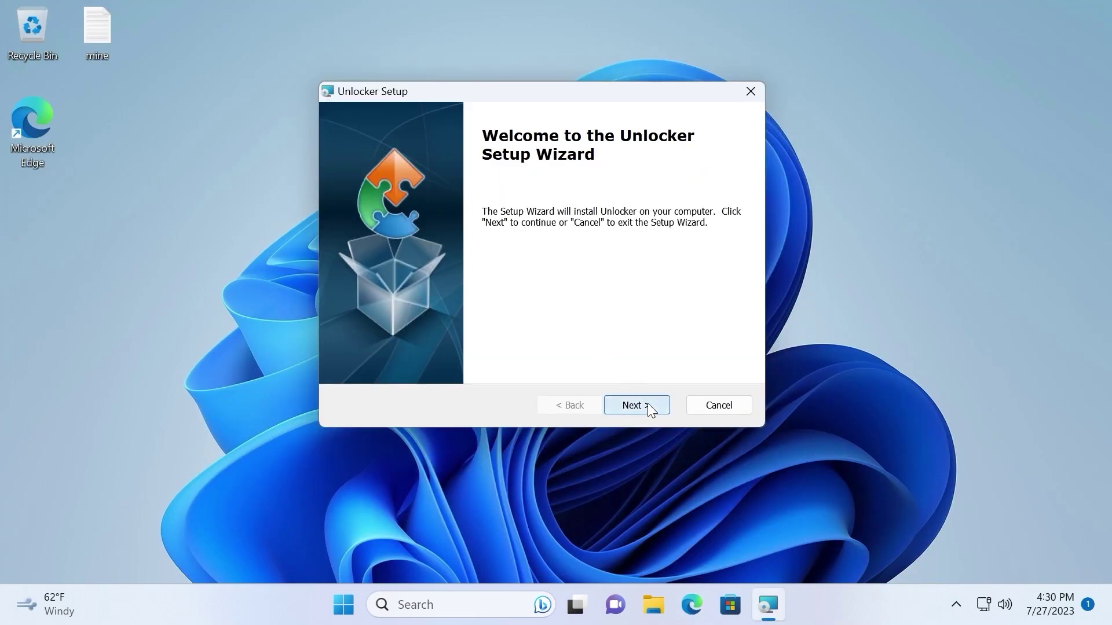
left_click(647, 403)
left_click(638, 401)
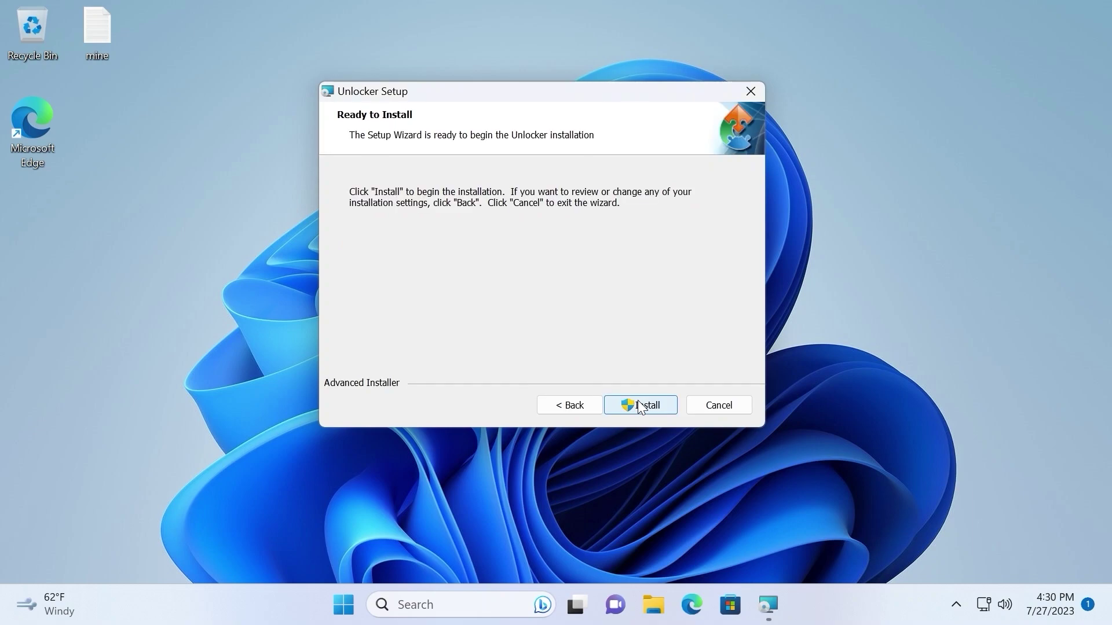
left_click(652, 406)
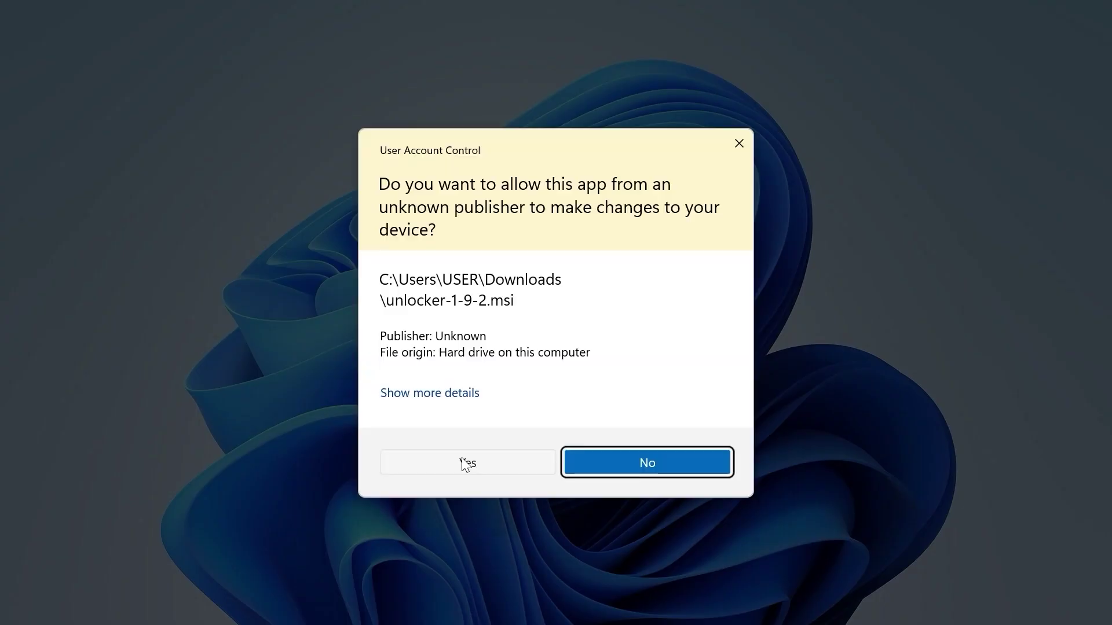
left_click(460, 461)
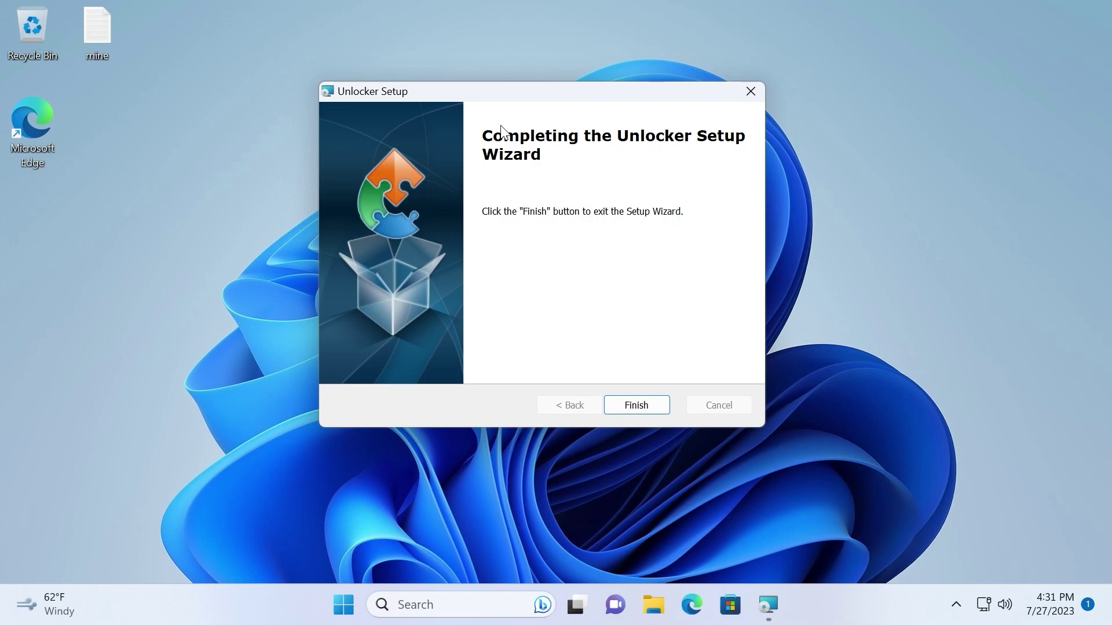
left_click(648, 403)
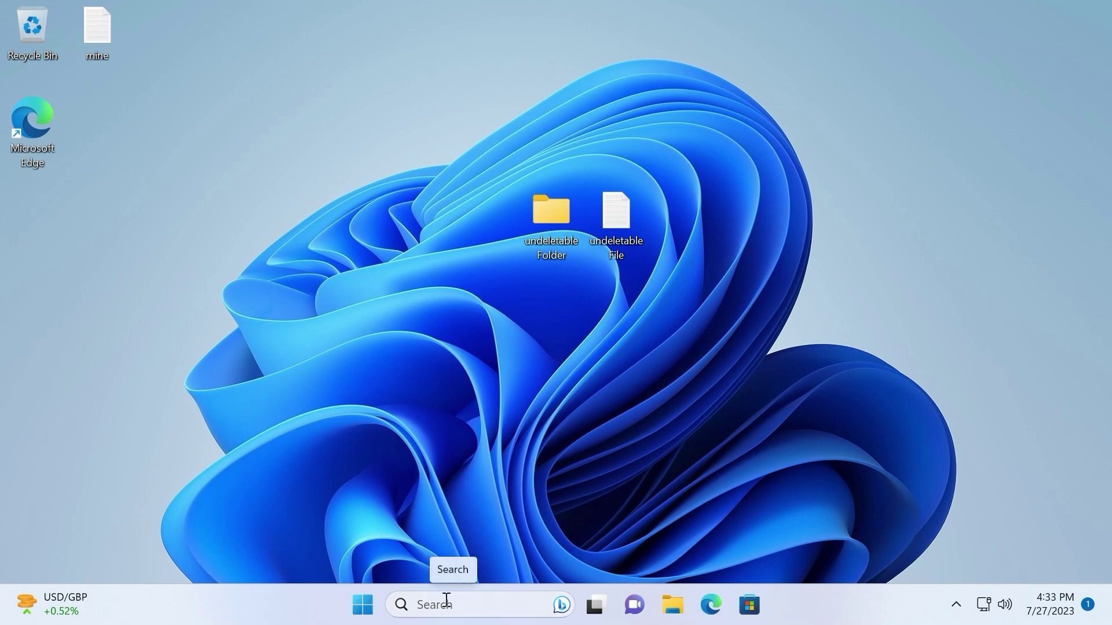
Search 'unlocker' in Windows search and choose Run as administrator
left_click(423, 604)
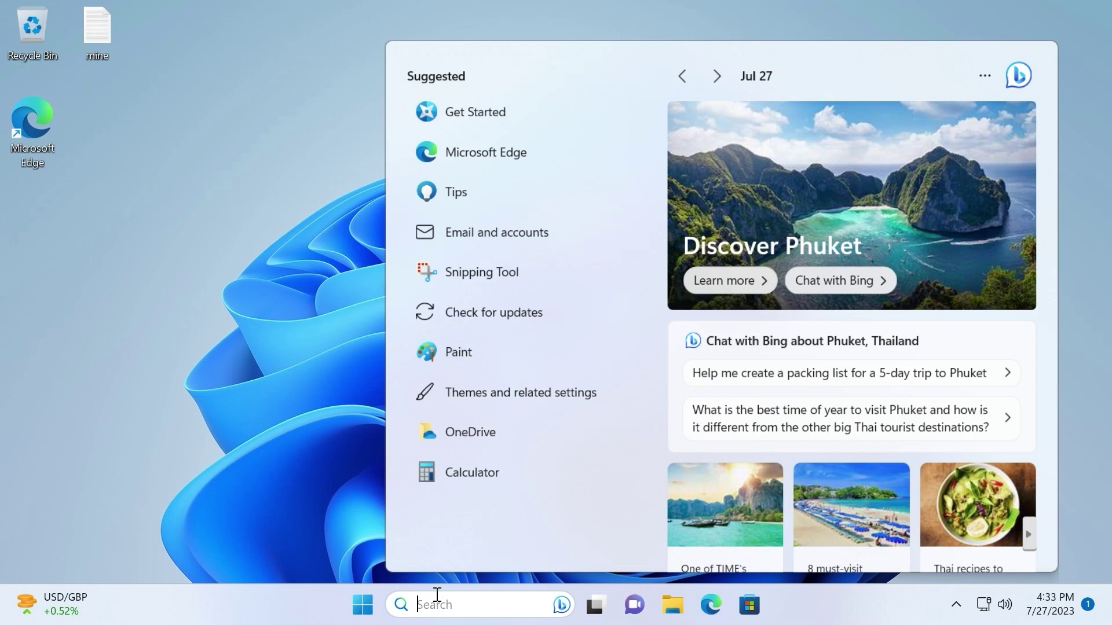
type("unl")
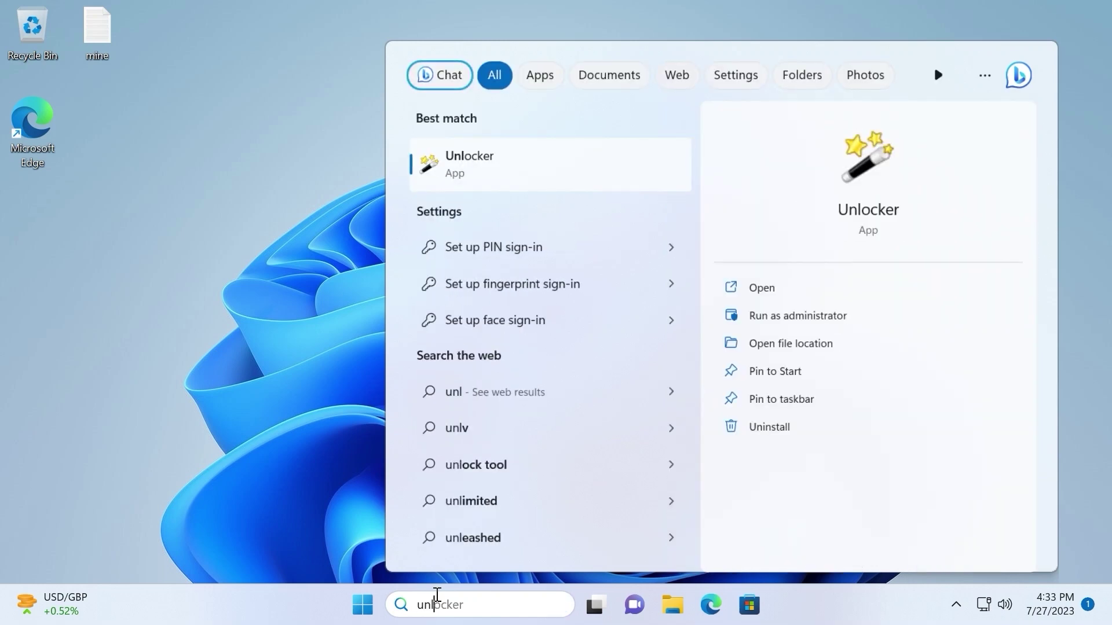
type("ocker")
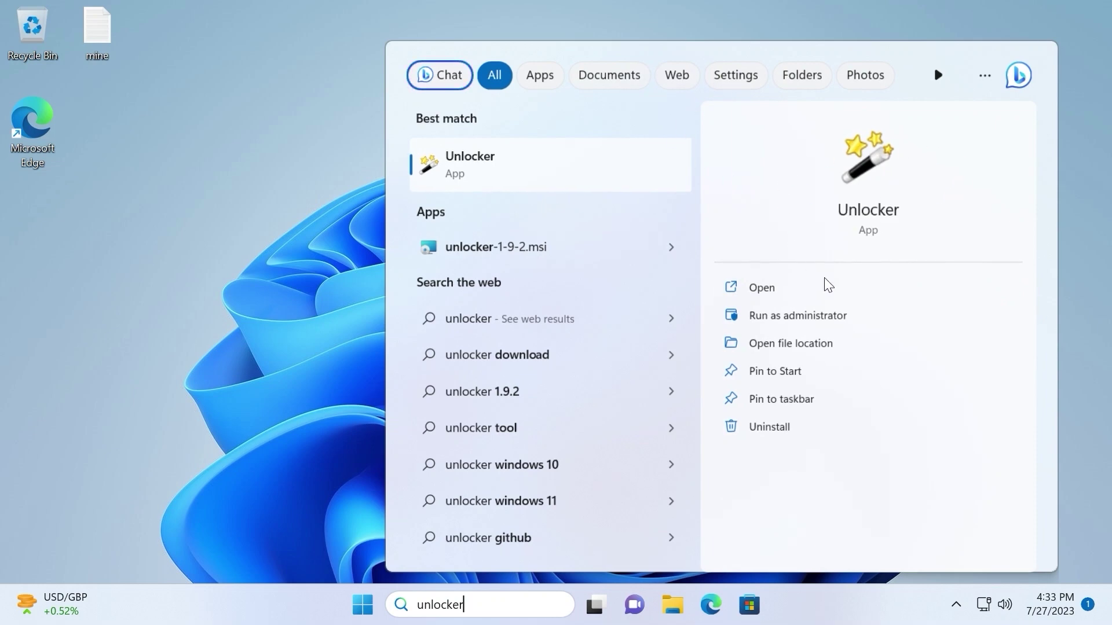
left_click(818, 317)
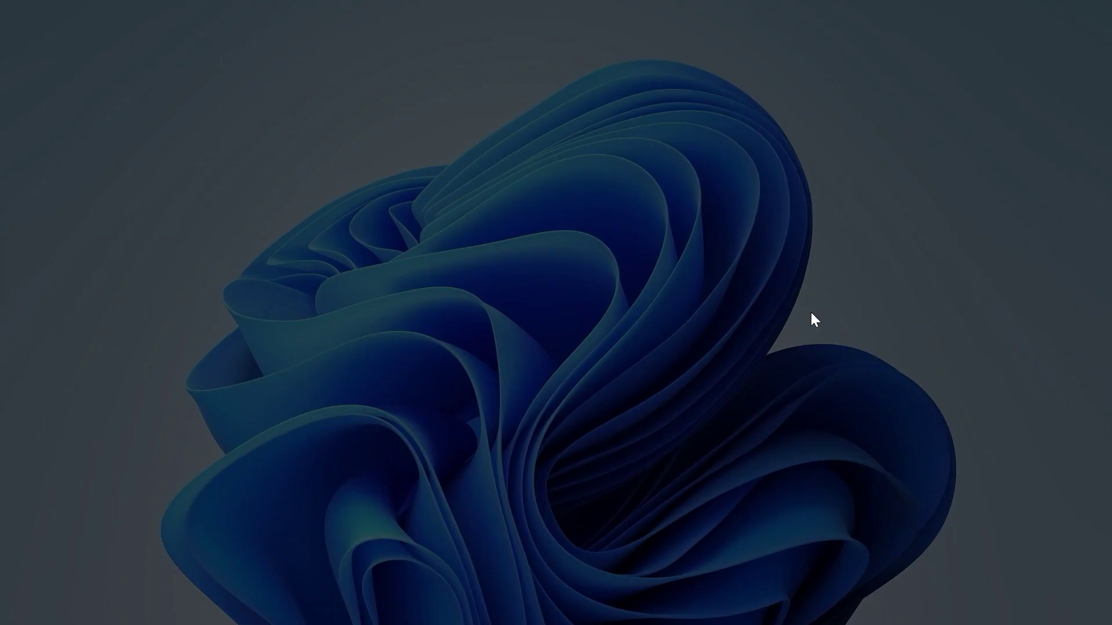
Approve elevation, pick undeletable Folder in Unlocker's browser, and apply the Delete action
left_click(507, 452)
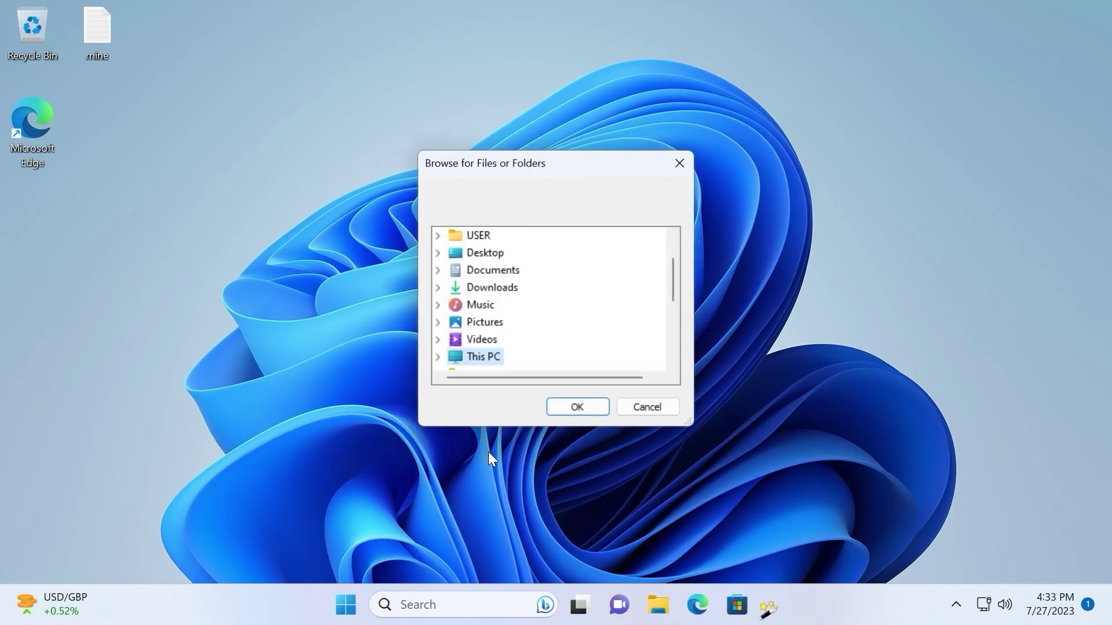
left_click_drag(579, 163, 347, 97)
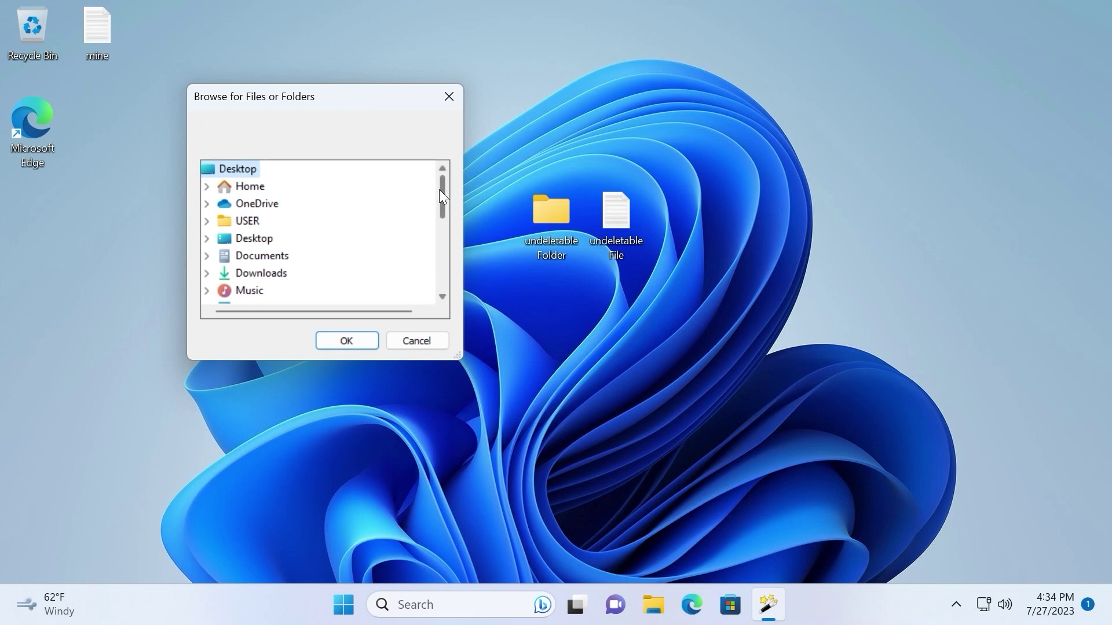
left_click_drag(439, 190, 447, 260)
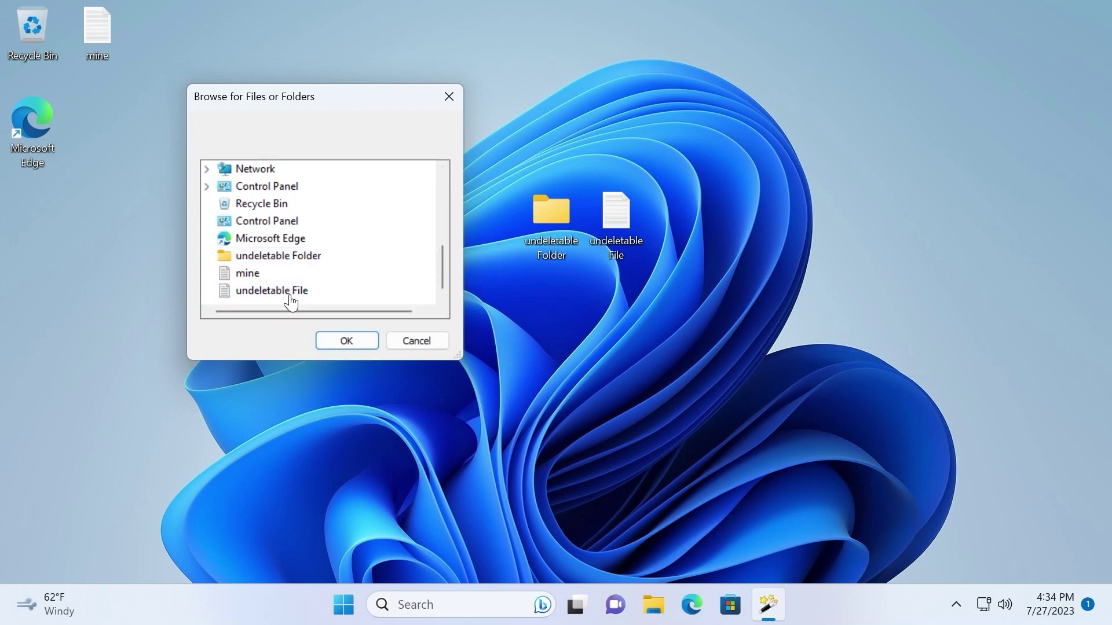
left_click(269, 258)
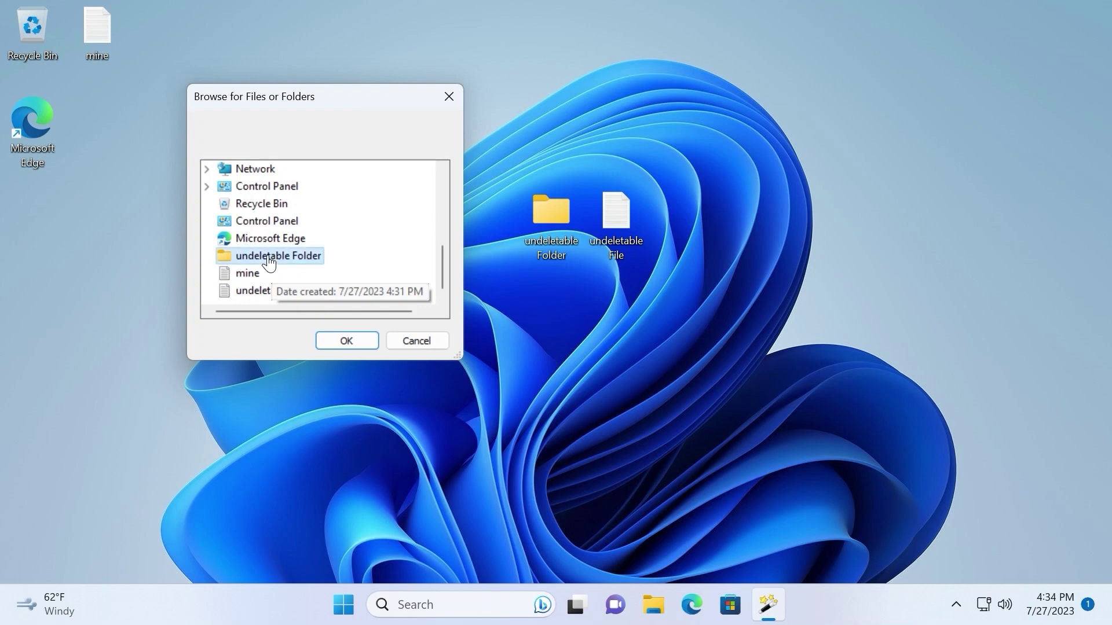
left_click(351, 340)
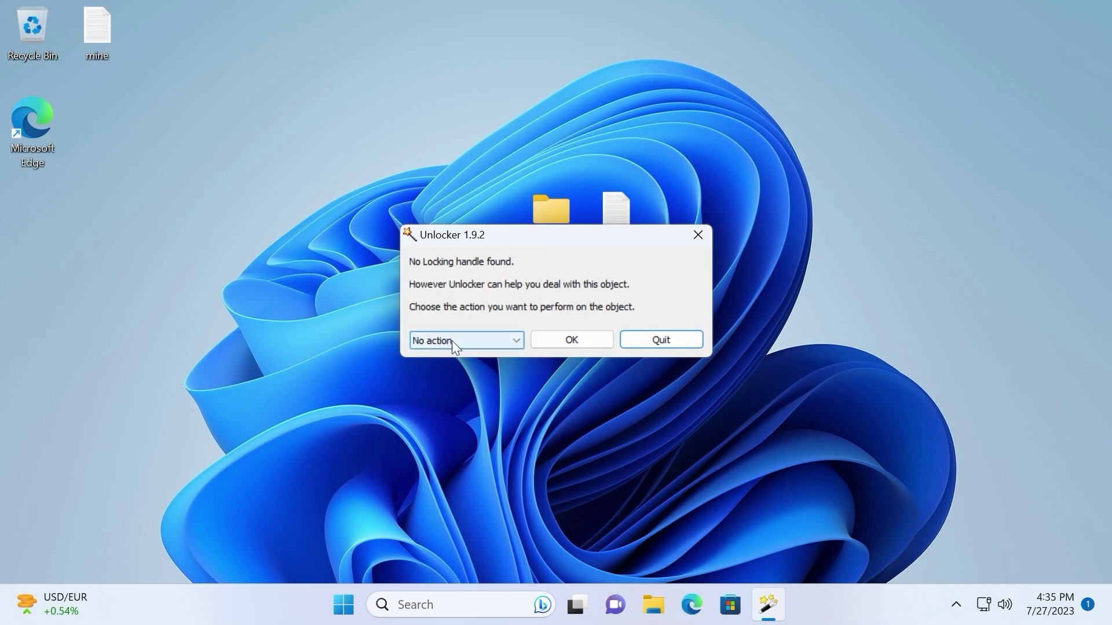
left_click(513, 343)
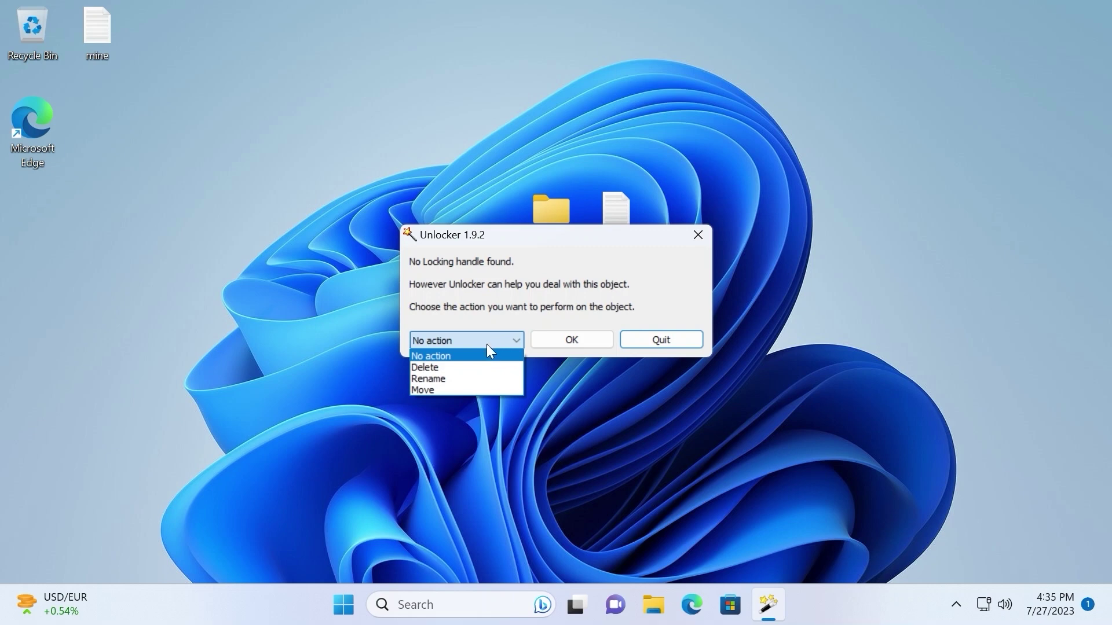
left_click(448, 367)
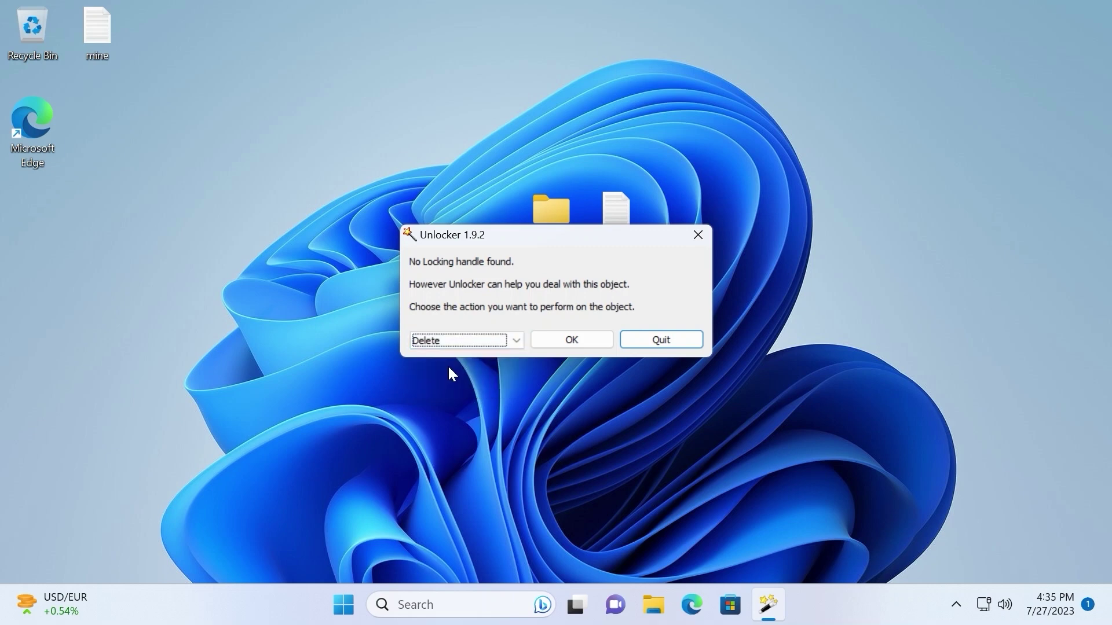
left_click(567, 333)
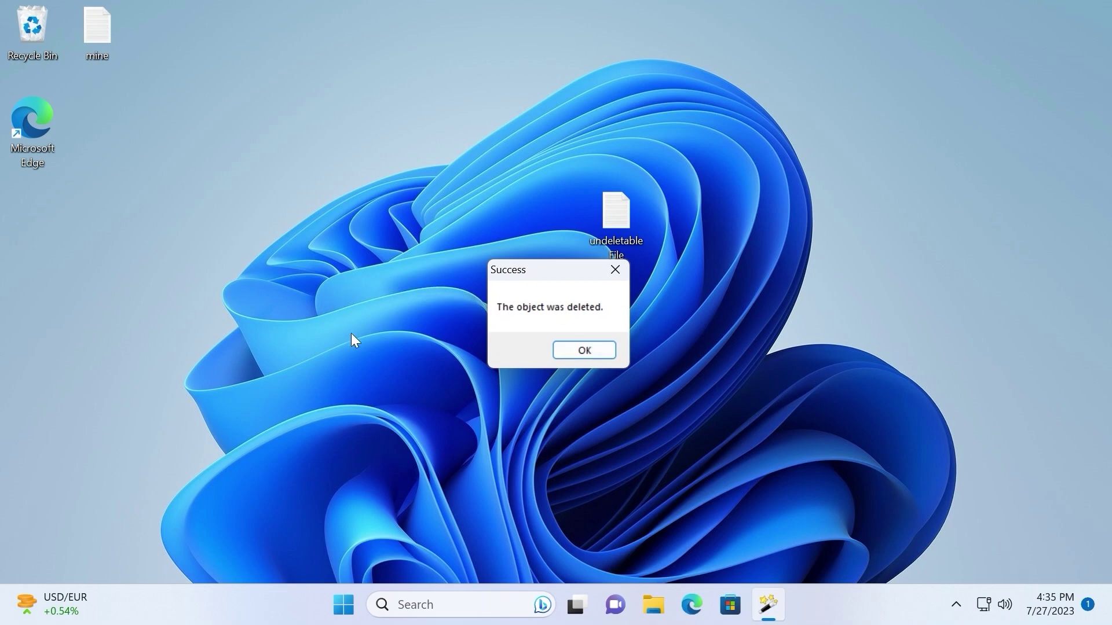
Dismiss the success message and relaunch Unlocker from search as administrator
left_click(575, 353)
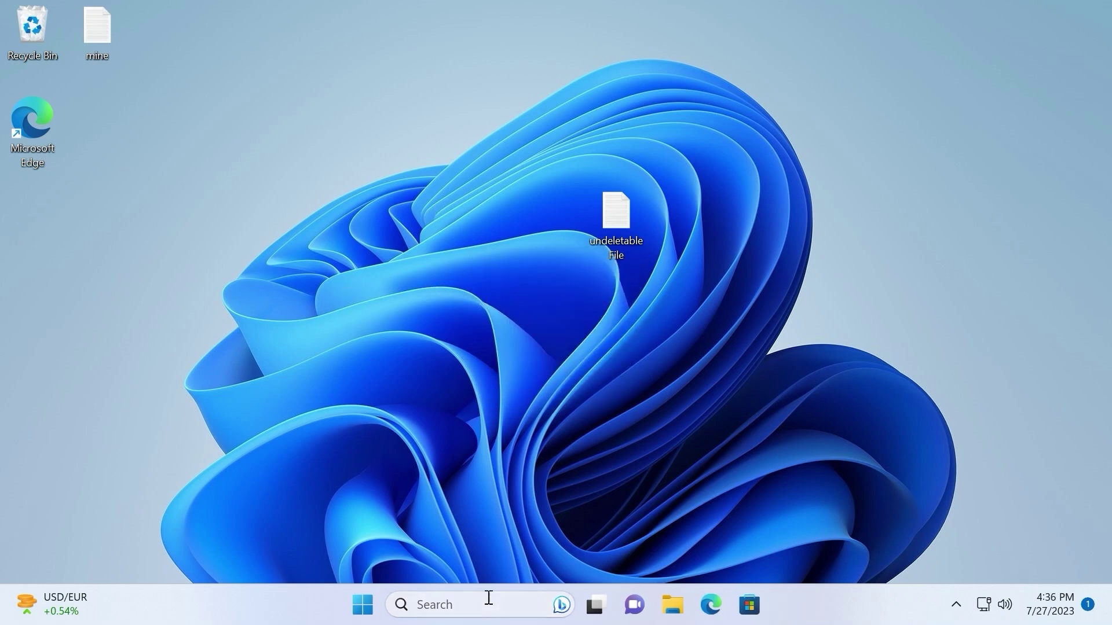
left_click(452, 604)
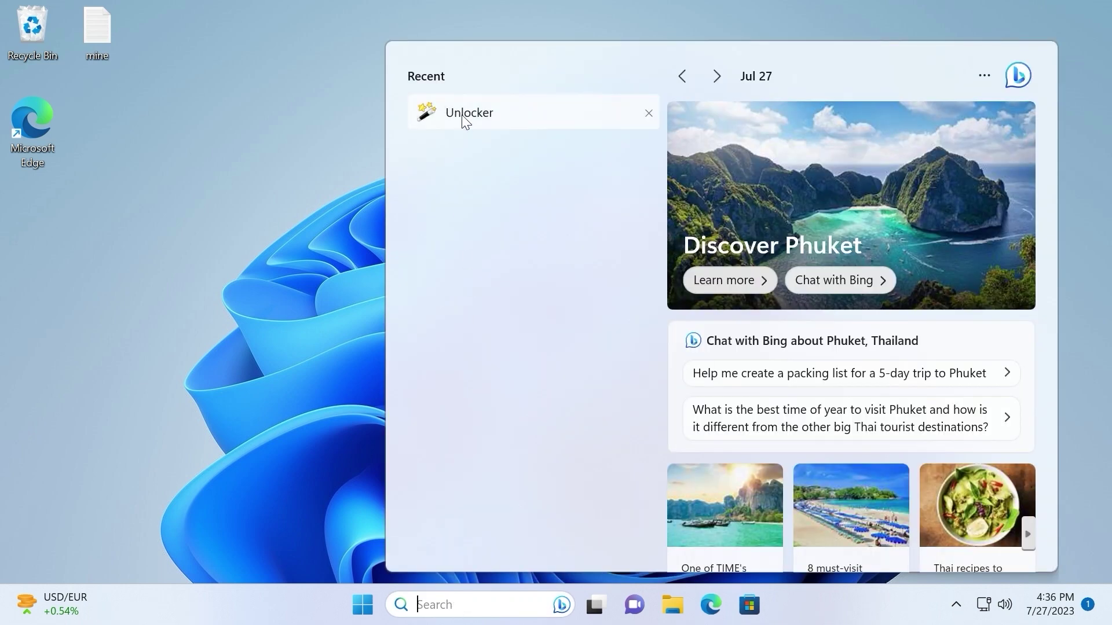
right_click(461, 114)
left_click(604, 137)
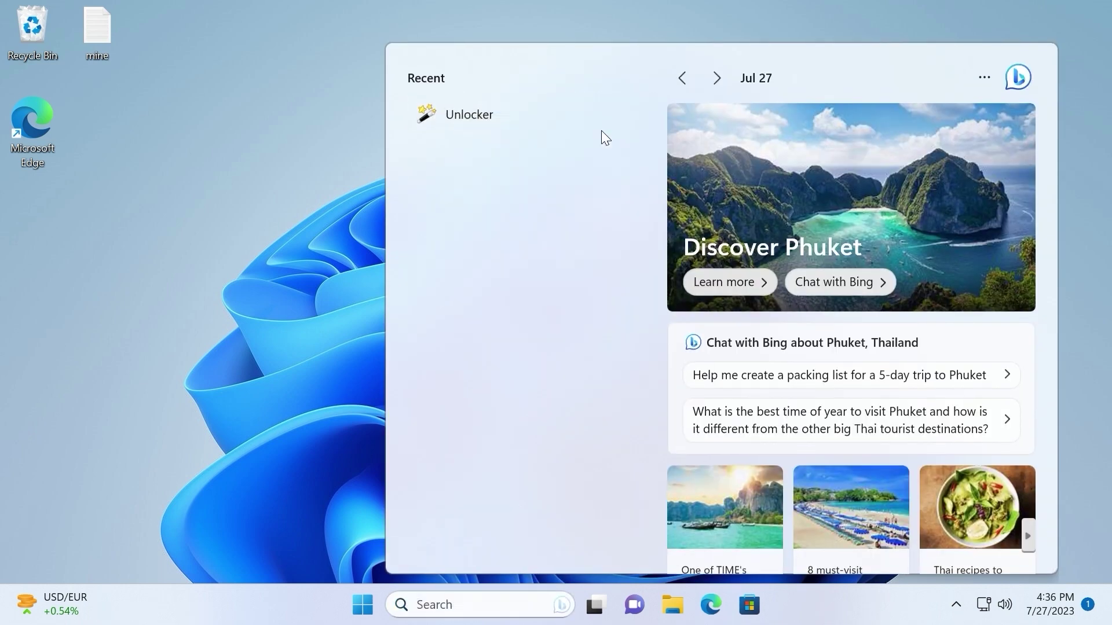
left_click(467, 453)
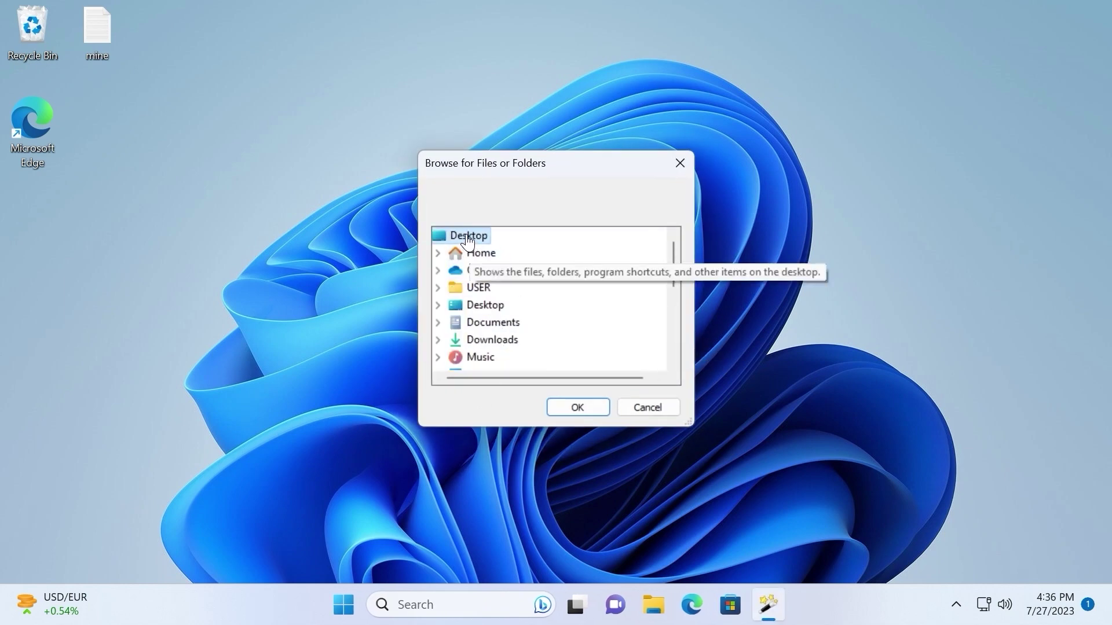
Pick undeletable File in Unlocker, apply the Delete action, and dismiss the success message
scroll(541, 297, "down", 5)
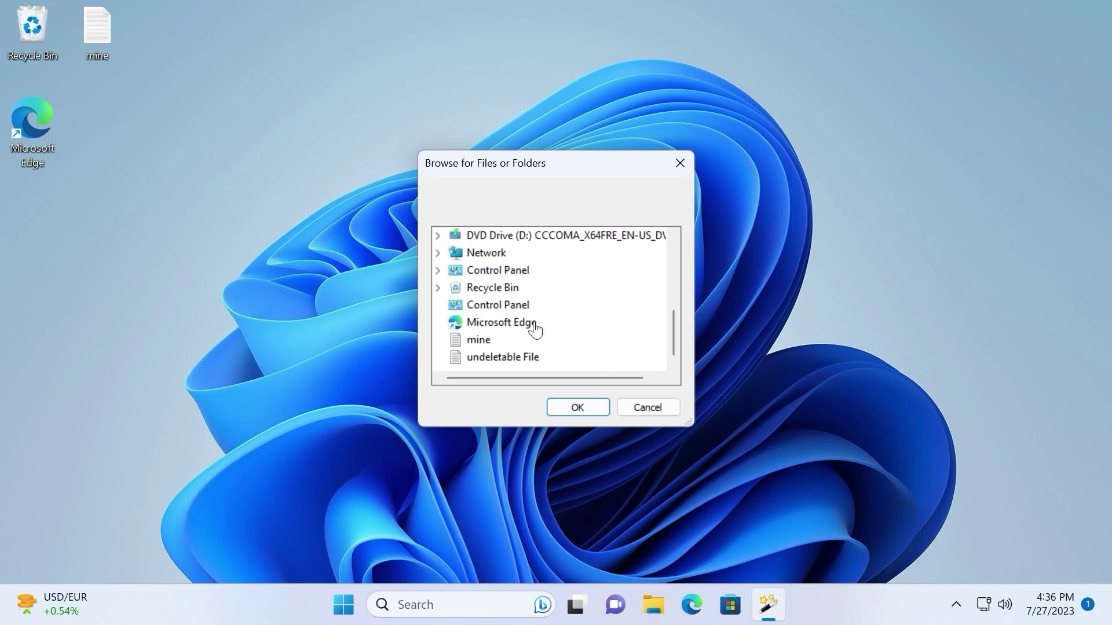
left_click(480, 361)
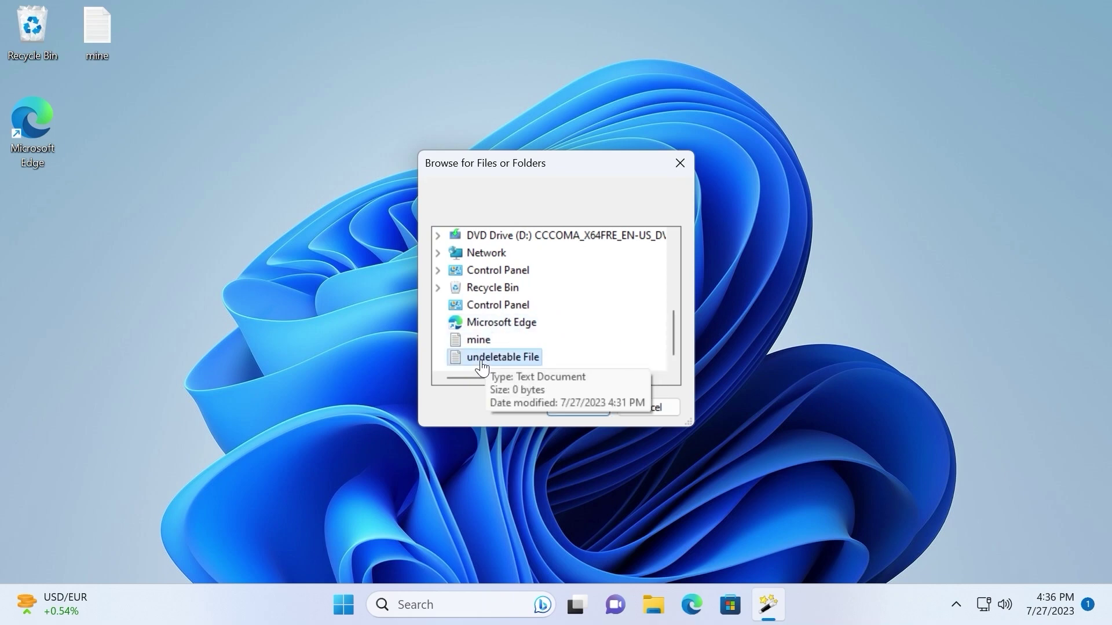
left_click(576, 407)
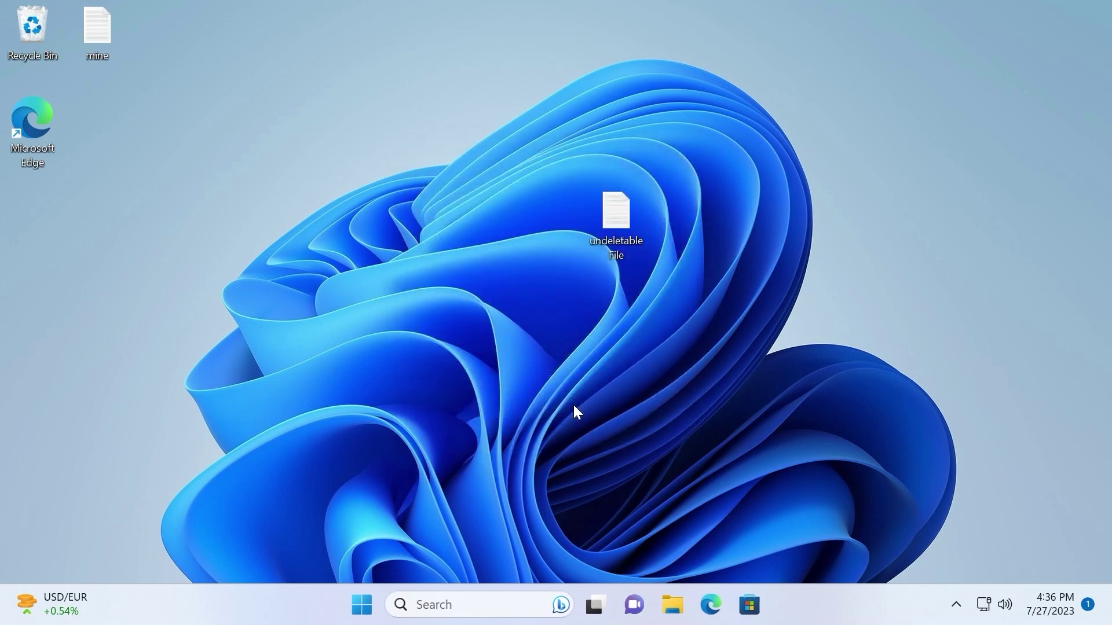
left_click(513, 342)
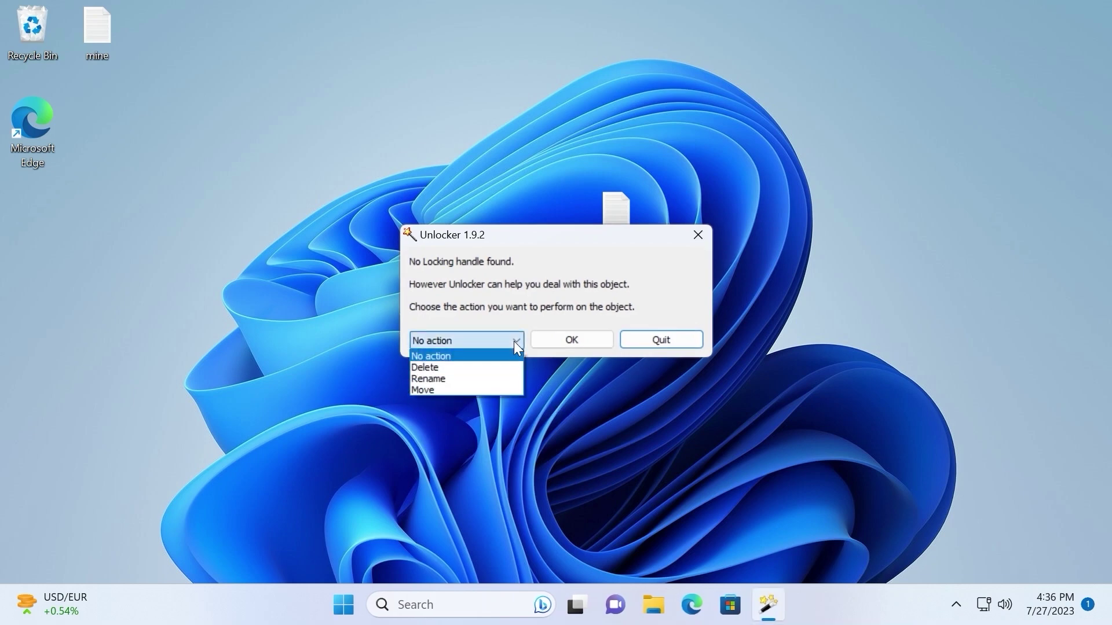
left_click(478, 367)
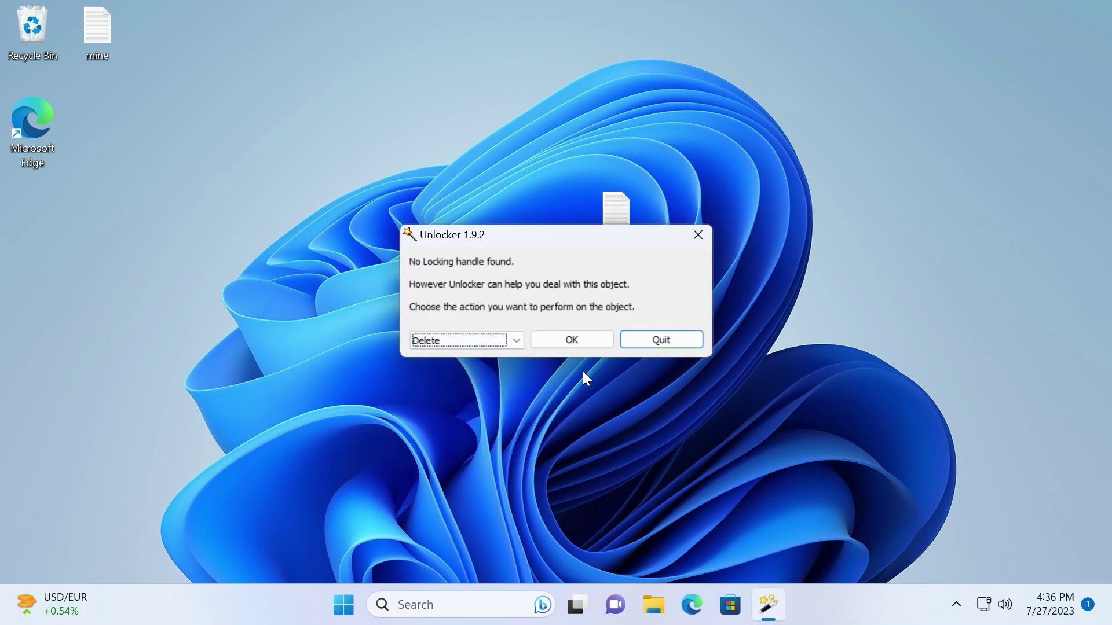
left_click(571, 339)
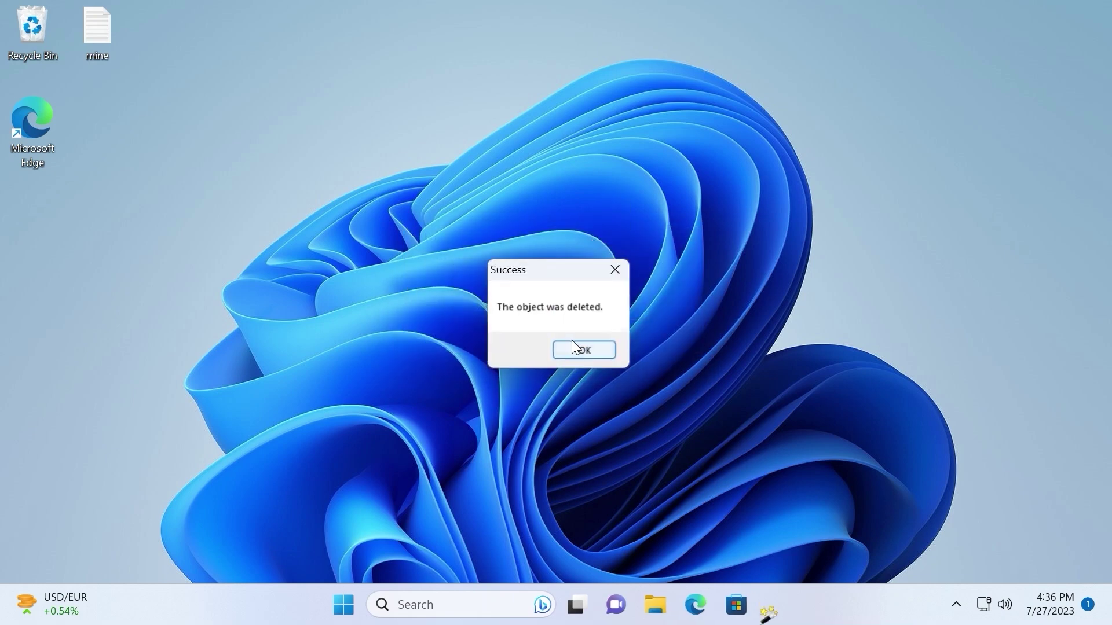
left_click(583, 351)
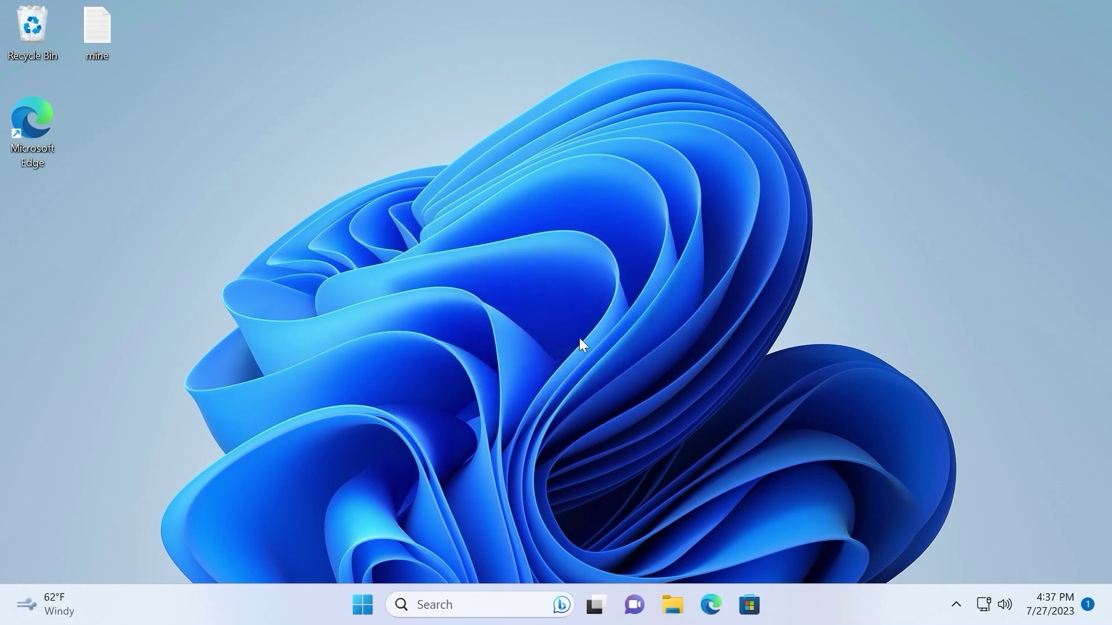